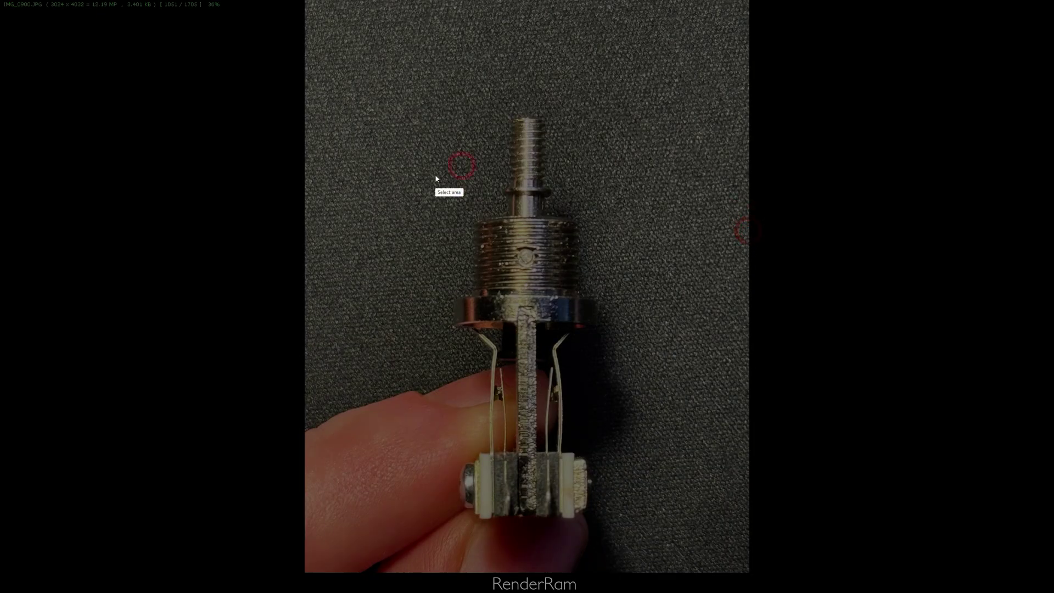
Capture an 889×1245 region of the connector photo with Lightshot and copy it to the clipboard
drag(350, 47, 716, 559)
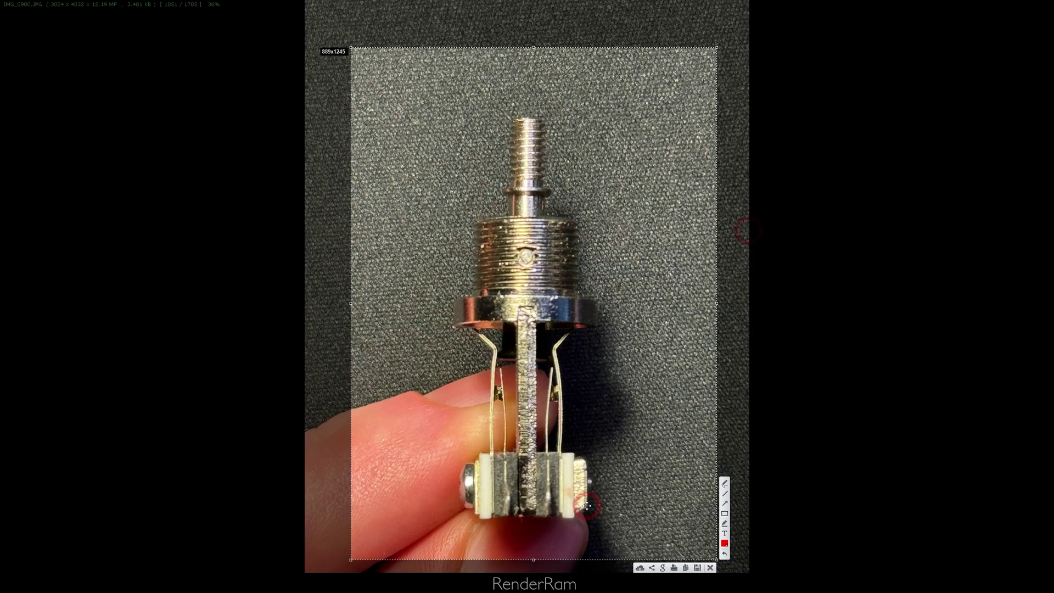
key(ctrl+c)
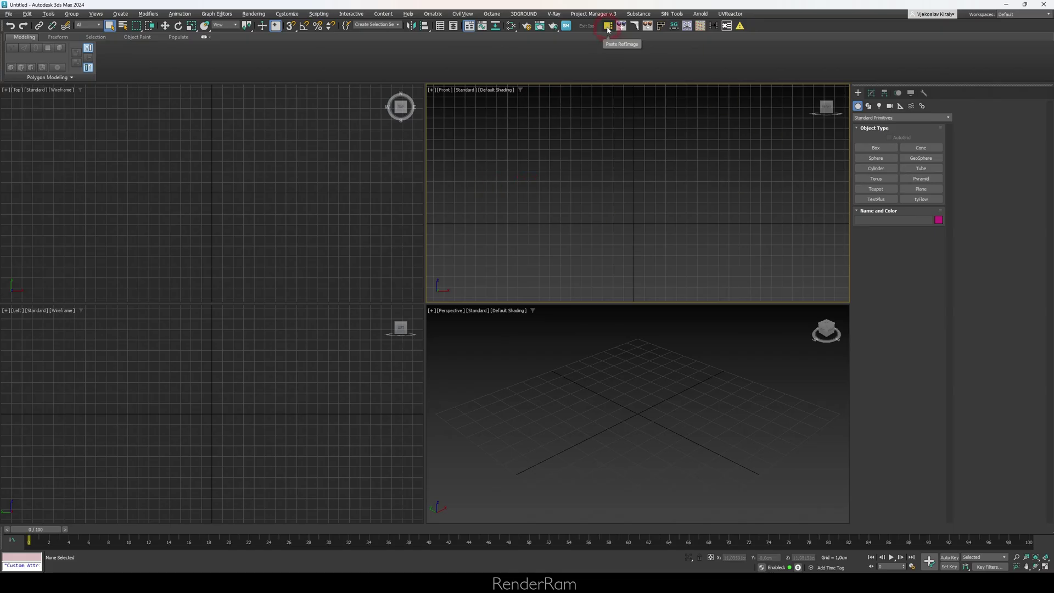
click(607, 26)
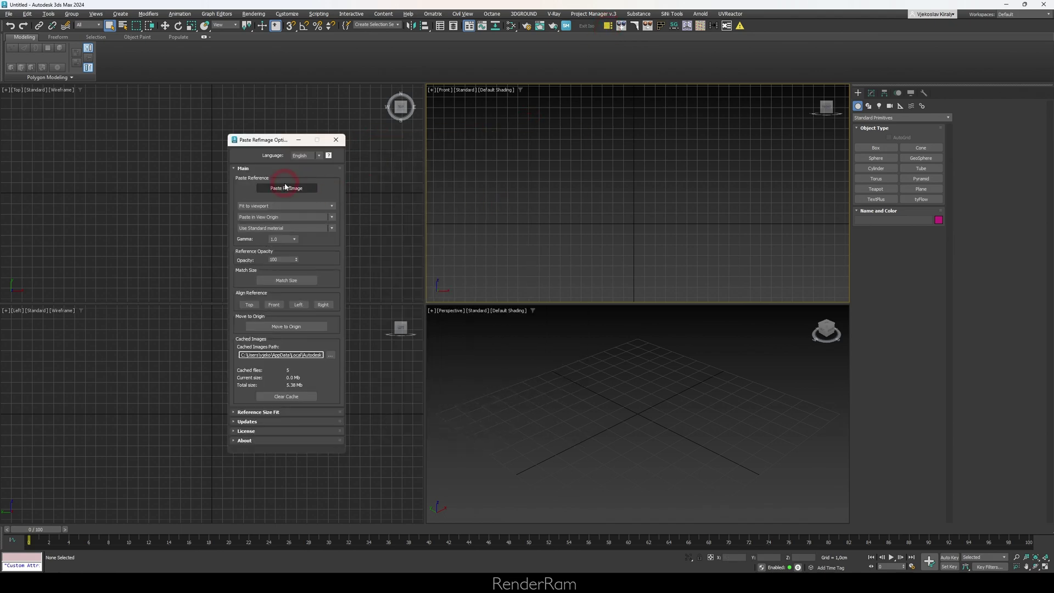
Paste the connector photo into the scene as a reference plane and maximize the Front viewport
click(278, 189)
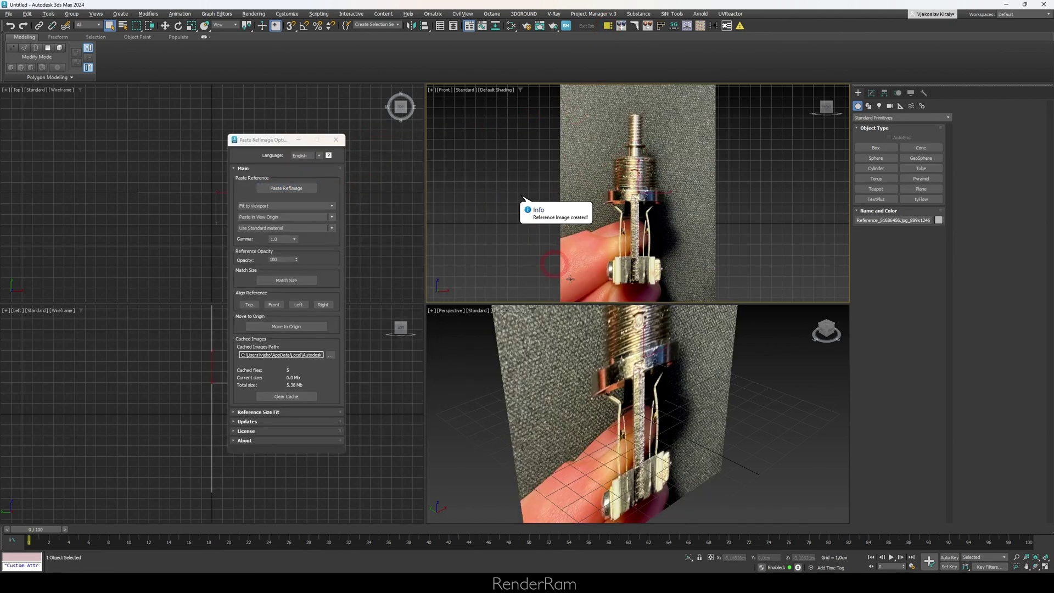
scroll(518, 231, down, 3)
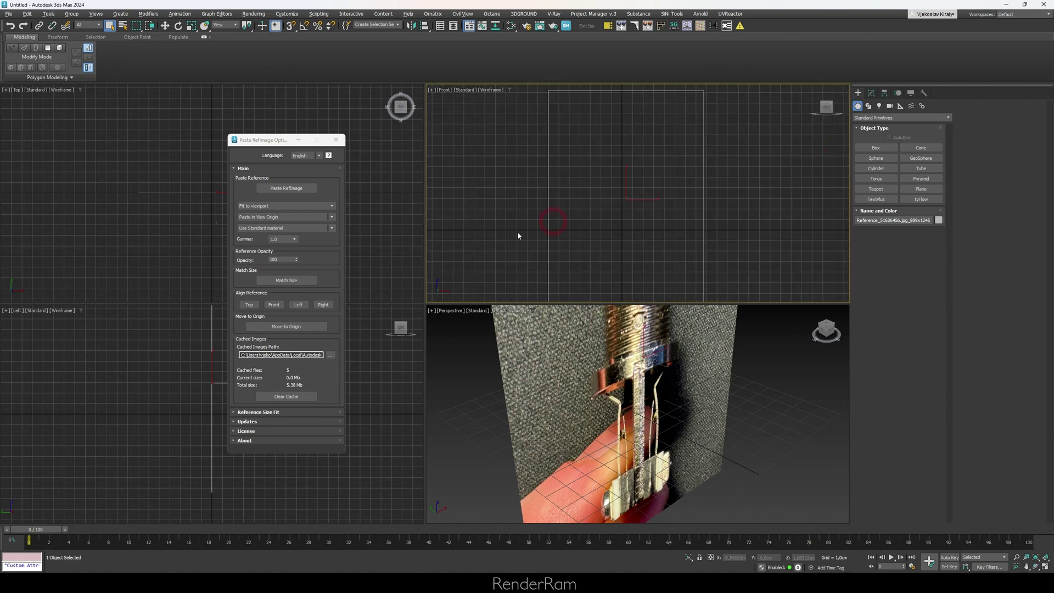
click(870, 93)
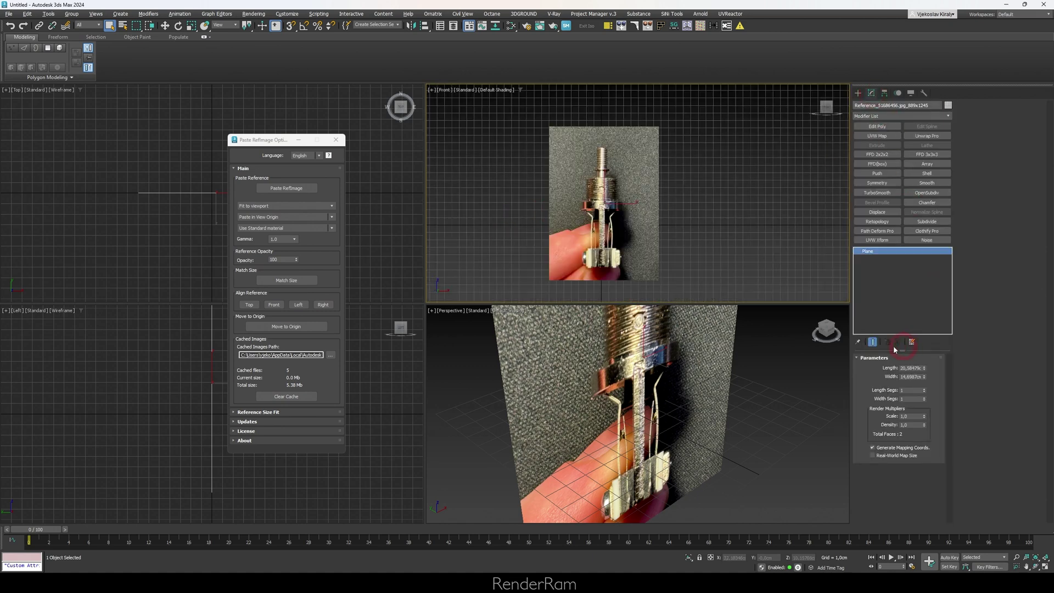
scroll(631, 203, up, 4)
key(alt+w)
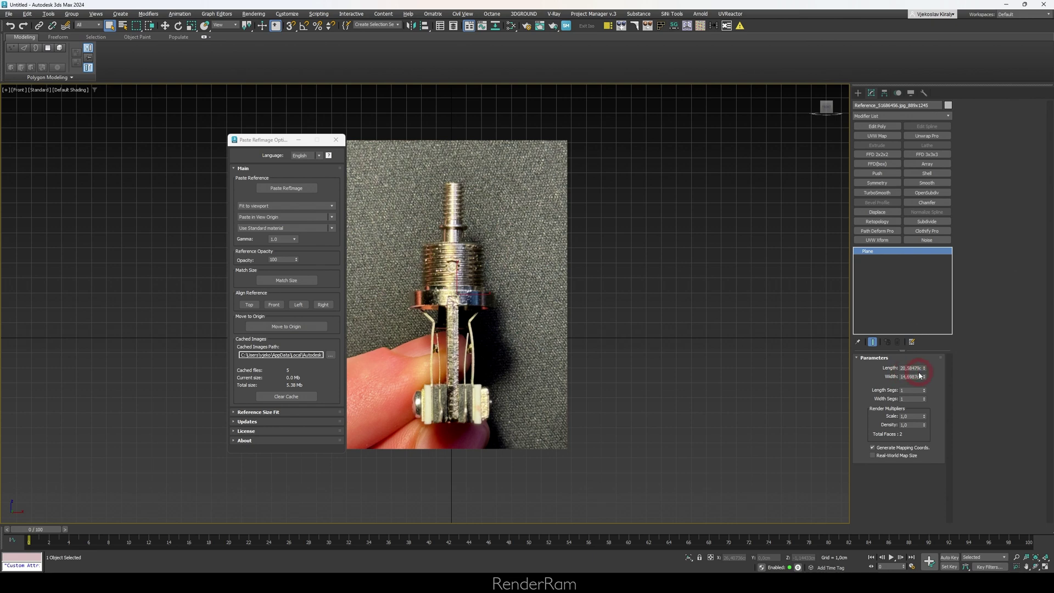
Under Reference Size Fit, pick the photo plane, enter Size 2, and tape-measure the connector to 2 cm
scroll(456, 362, up, 3)
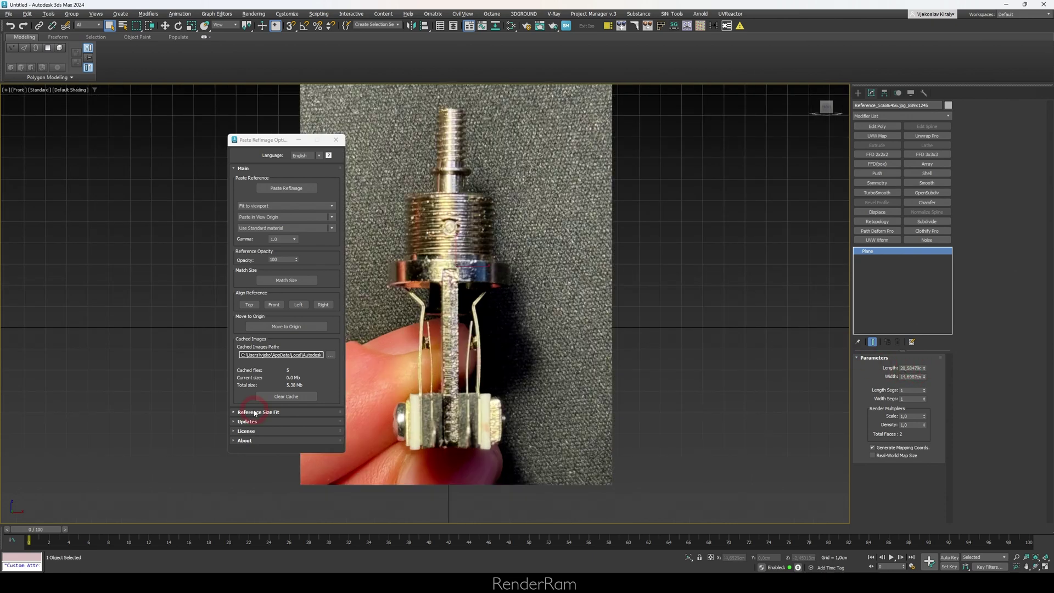
click(254, 412)
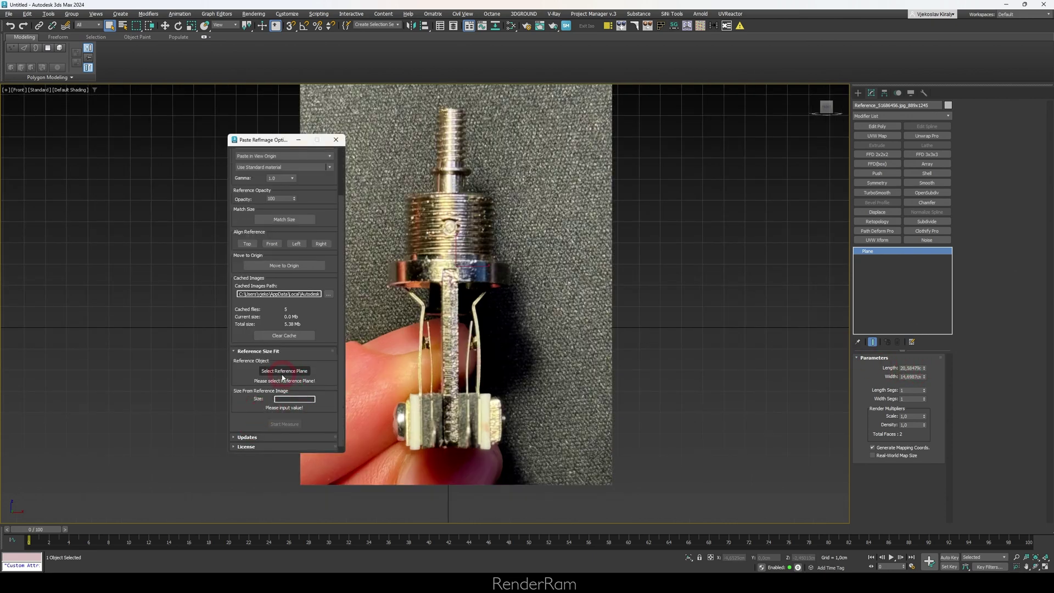
click(564, 338)
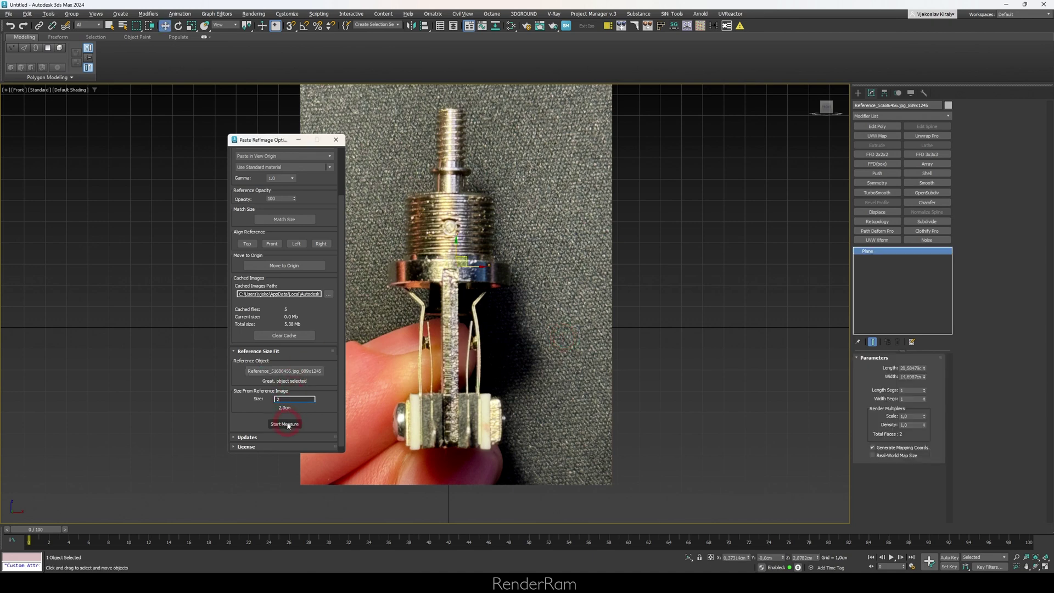
click(286, 423)
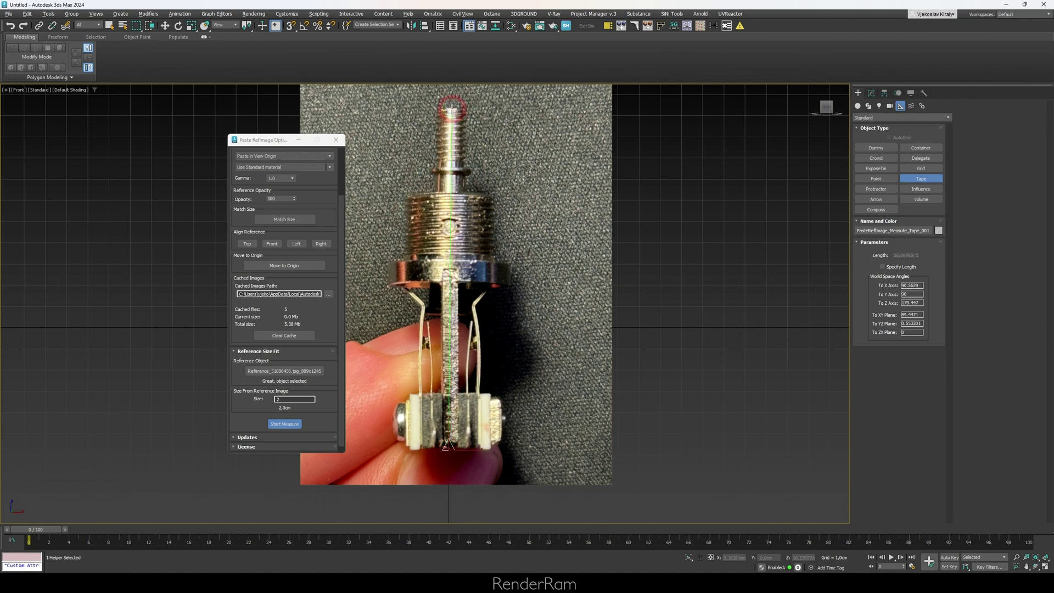
click(451, 110)
scroll(449, 433, up, 8)
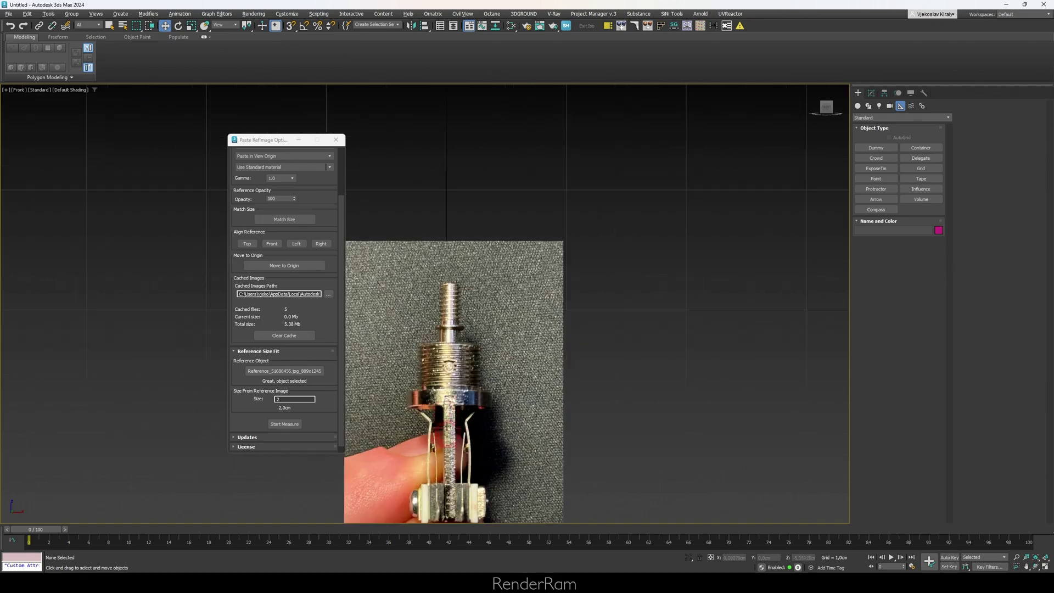
scroll(432, 477, down, 2)
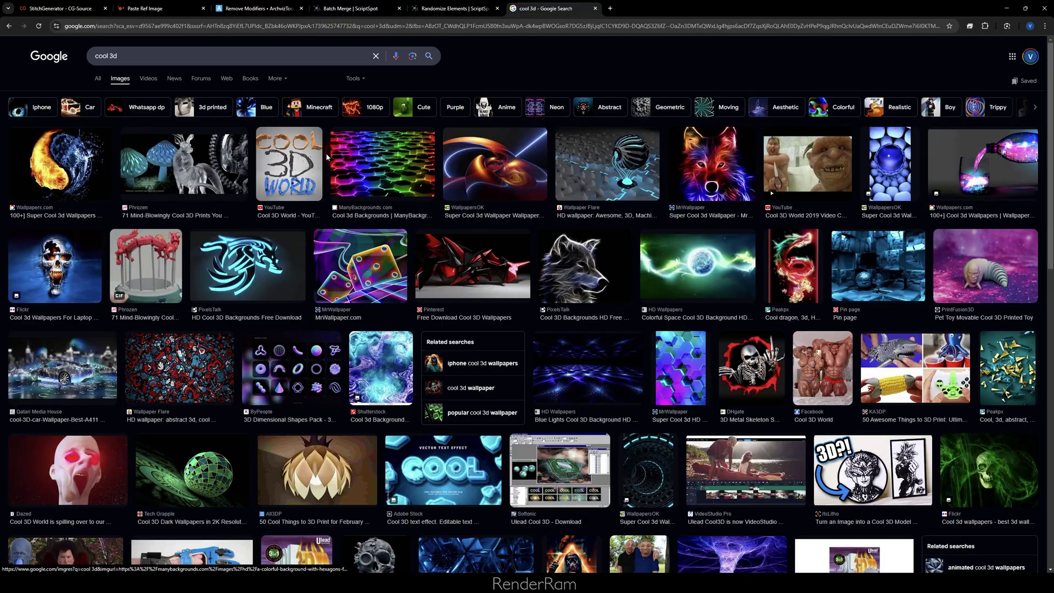
Copy the mushrooms-and-deer 3D print image from Google Images and return to 3ds Max
click(186, 163)
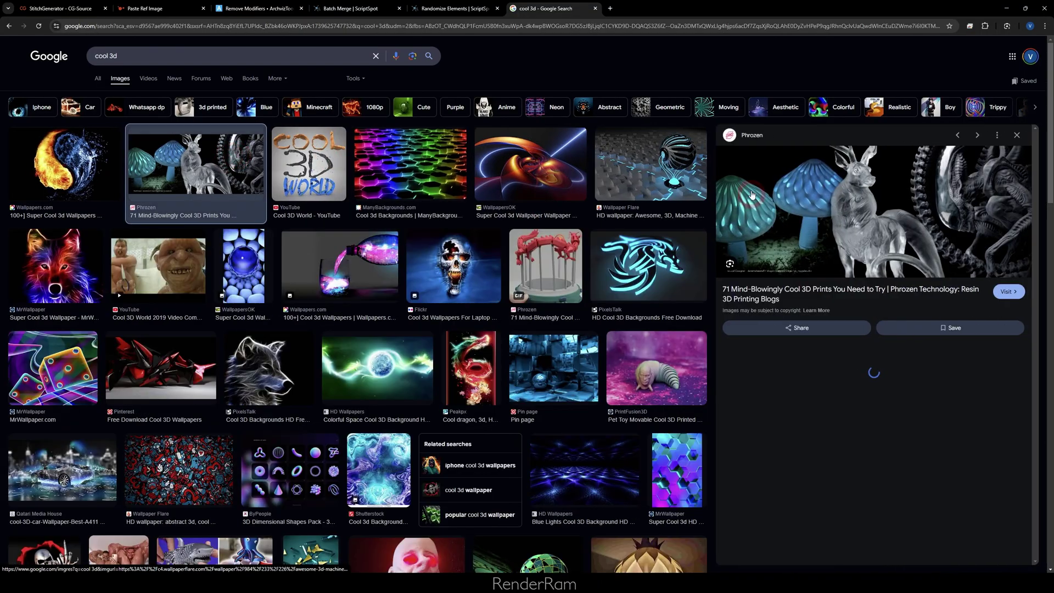
right_click(845, 204)
click(884, 324)
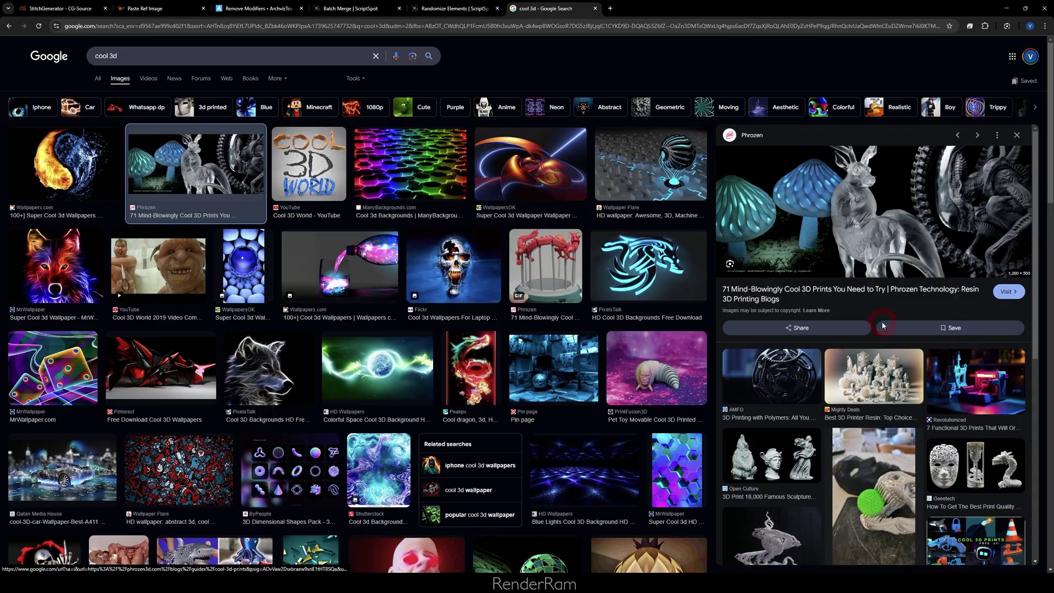
key(alt+Tab)
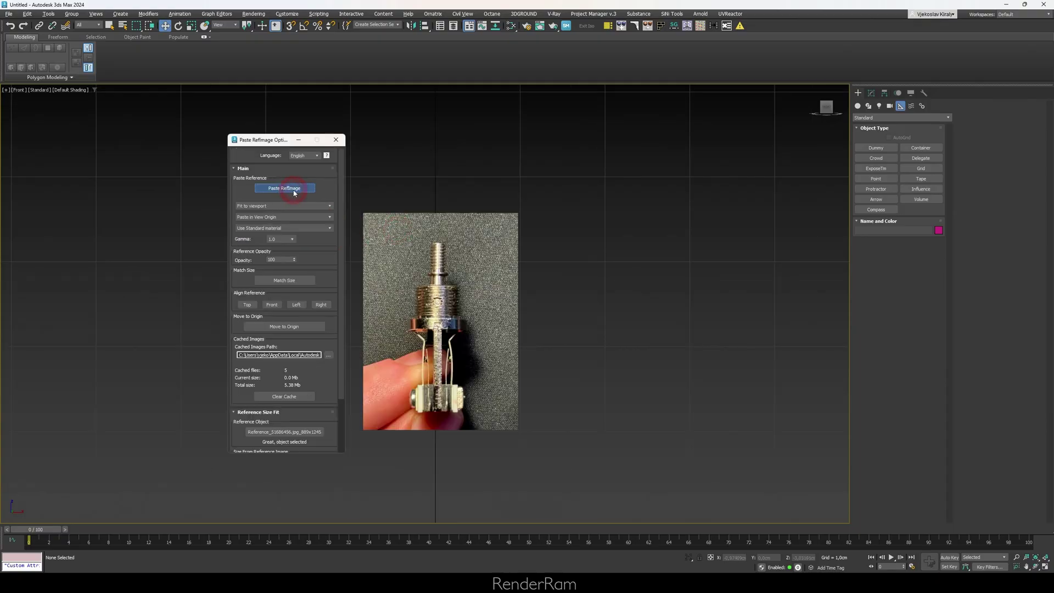
Paste the copied web image into the scene as a reference plane
click(284, 187)
scroll(591, 248, down, 3)
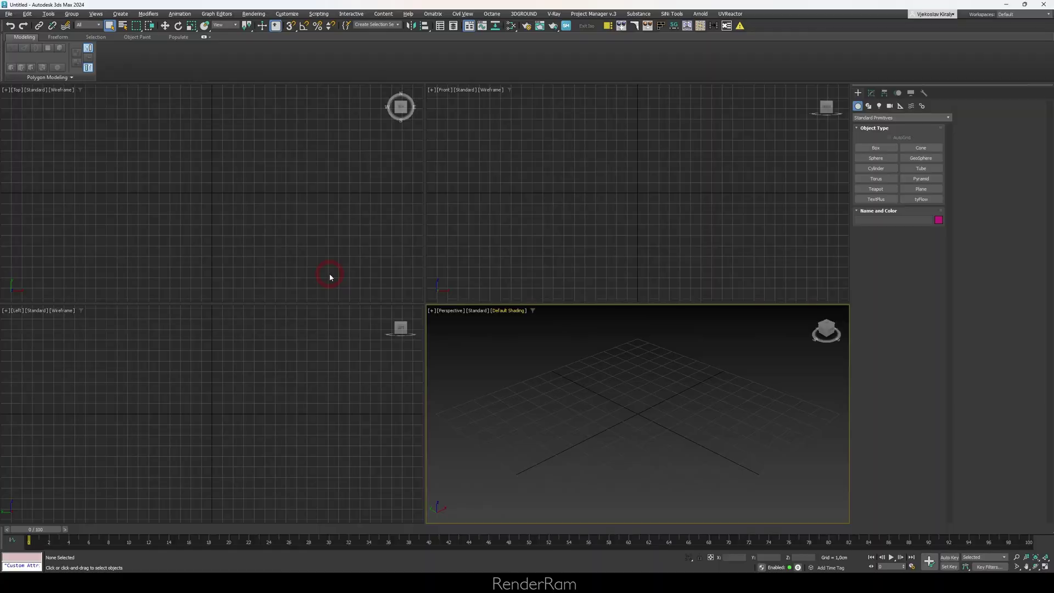
Batch Merge all five .max files from the stuff folder, then orbit the Perspective view
click(716, 26)
click(506, 220)
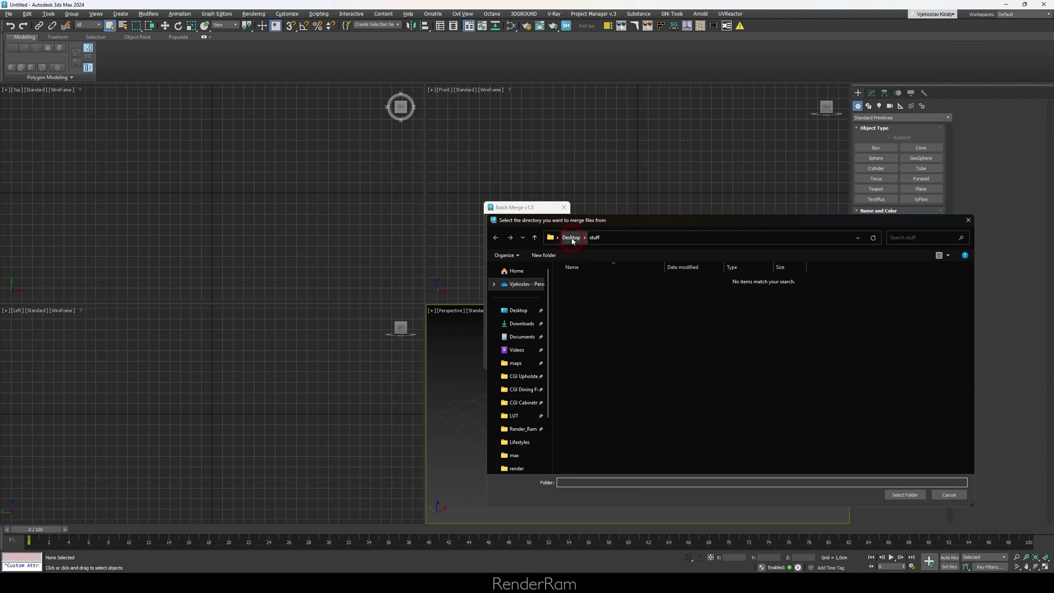
click(433, 574)
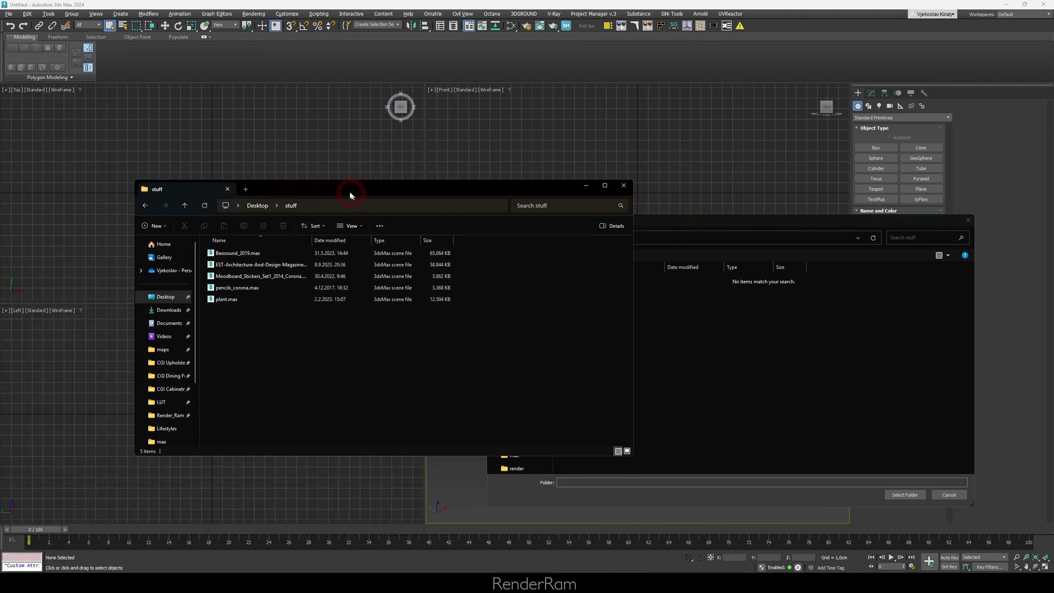
drag(348, 195, 242, 242)
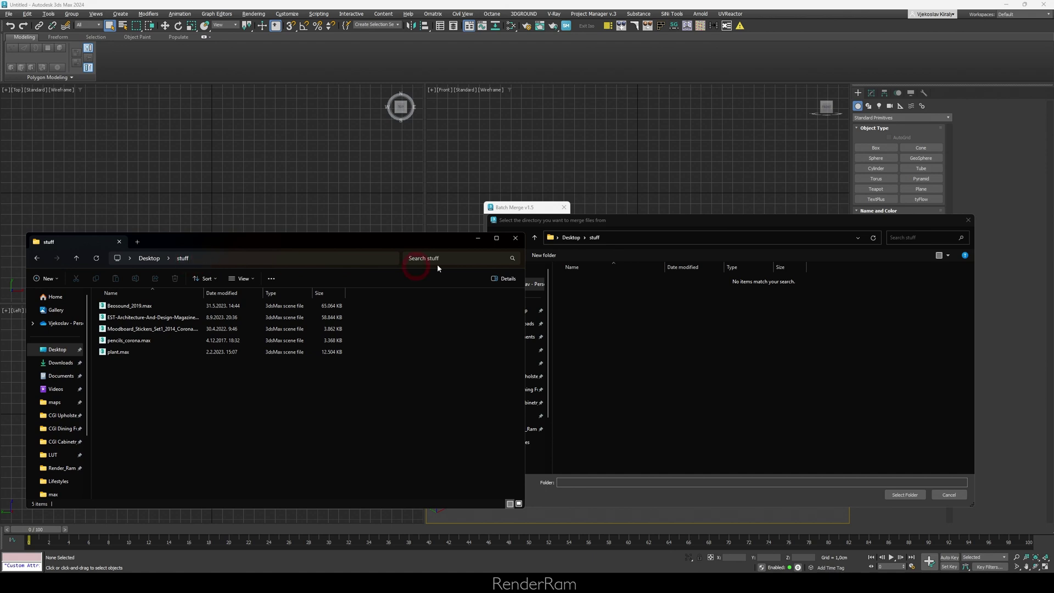
click(904, 494)
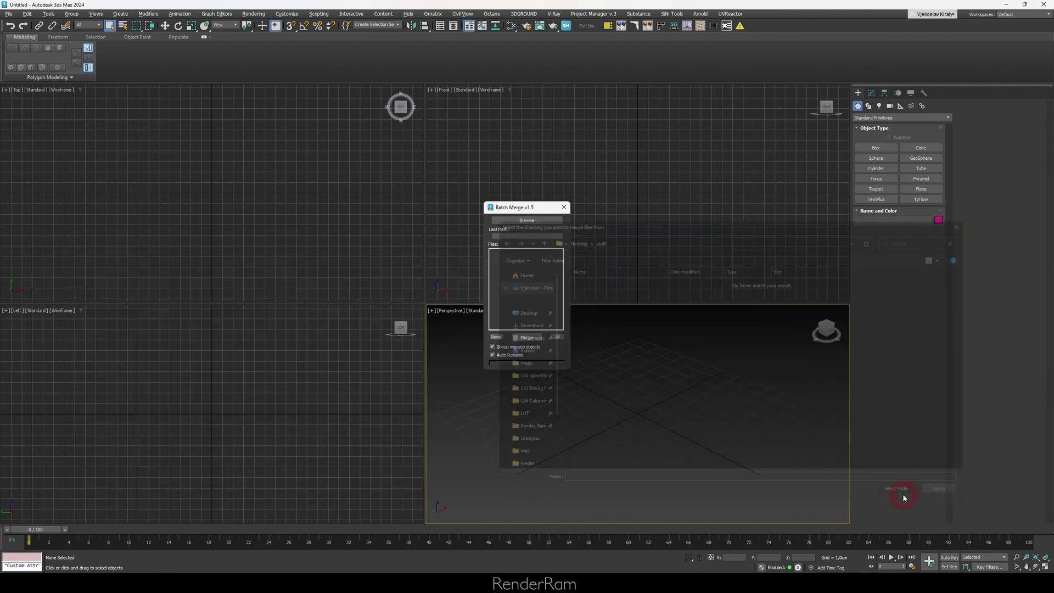
click(505, 294)
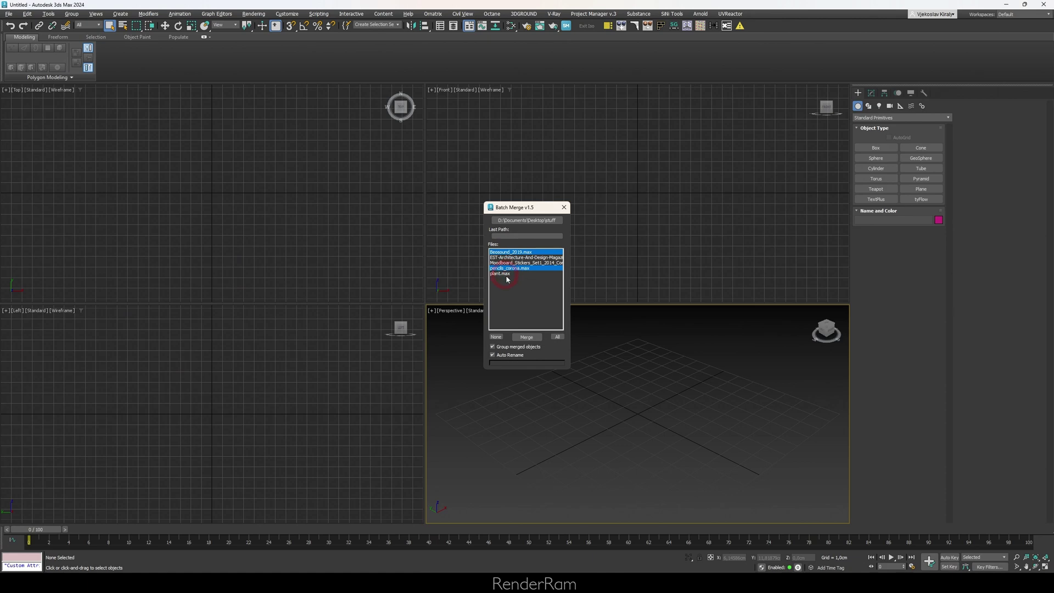
click(558, 337)
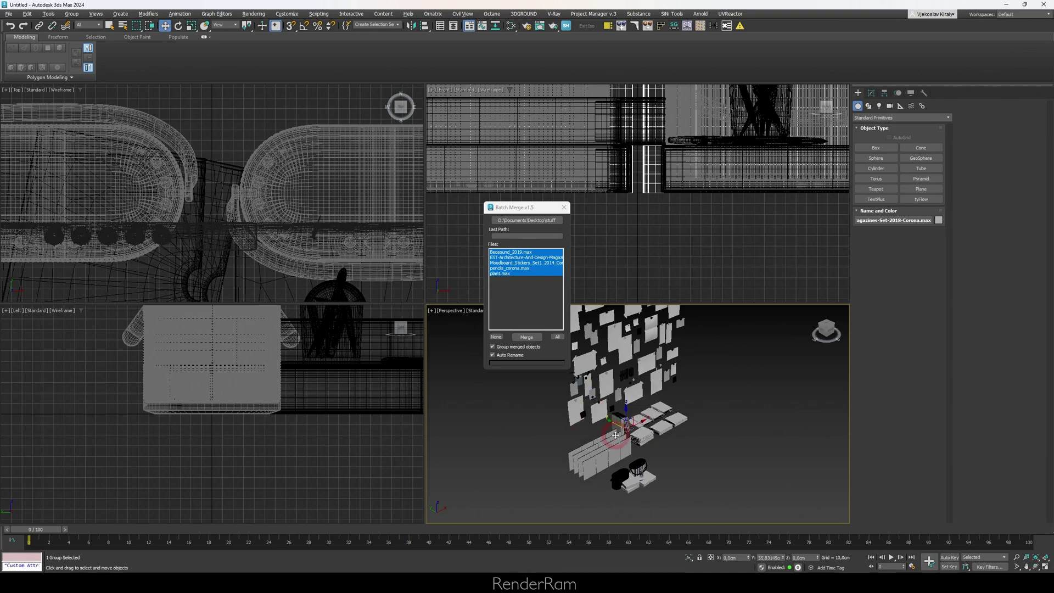
alt+middle_drag(637, 467, 683, 499)
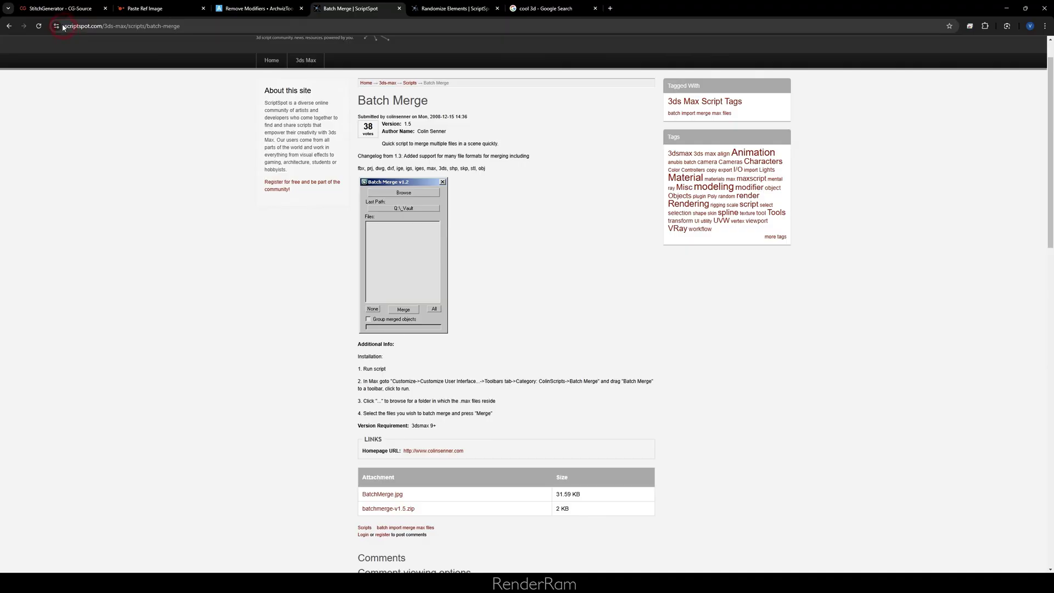
Download the batchmerge-v1.5.zip attachment from the ScriptSpot Batch Merge page
scroll(449, 413, down, 1)
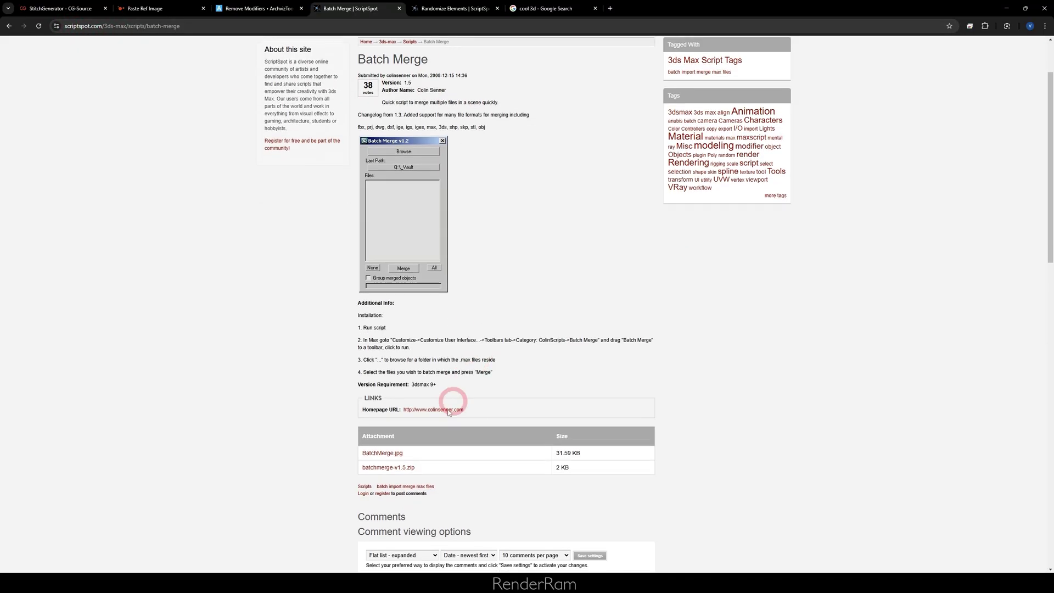
click(387, 467)
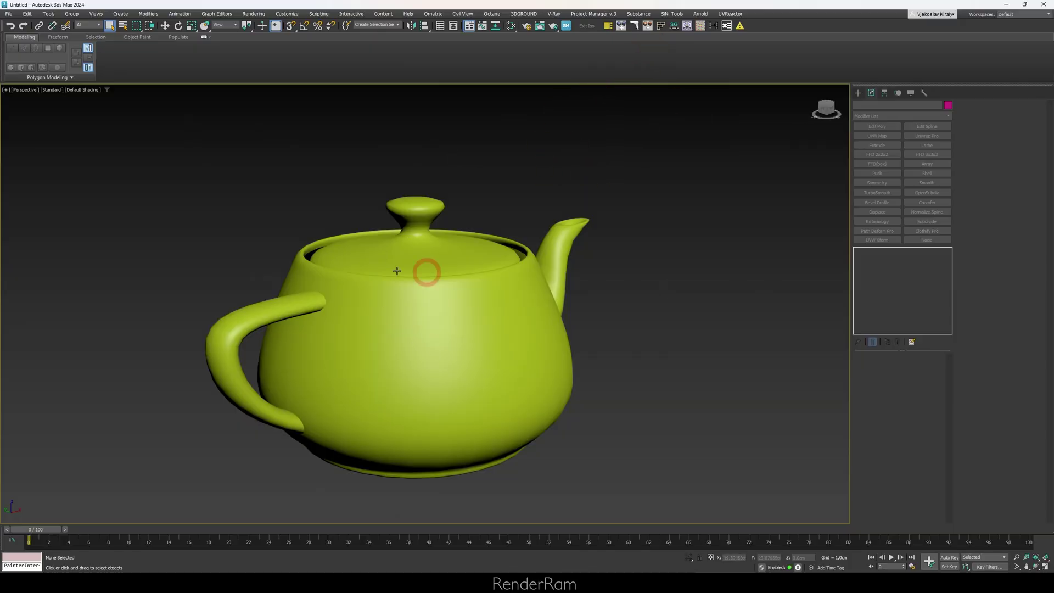
Run StitchGenerator on the teapot and stitch two horizontal edge loops
click(406, 336)
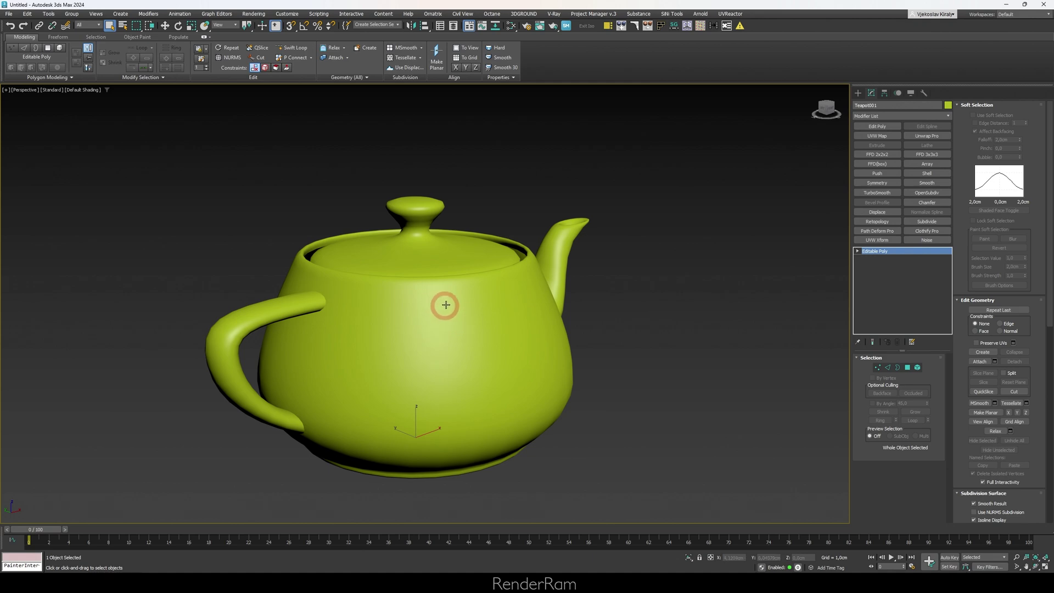
click(678, 28)
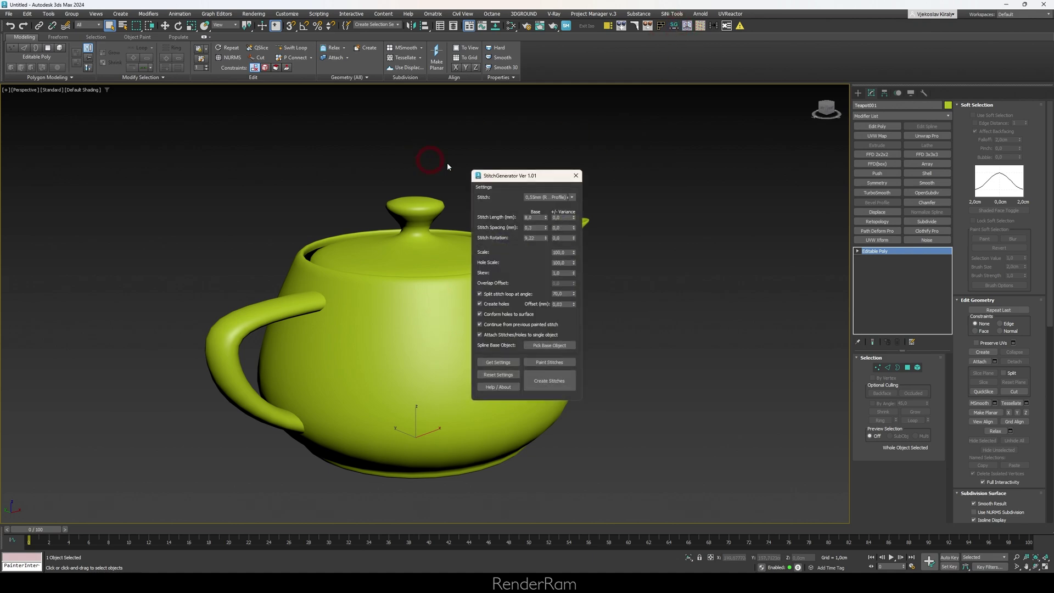
drag(523, 178, 142, 186)
key(2)
click(520, 303)
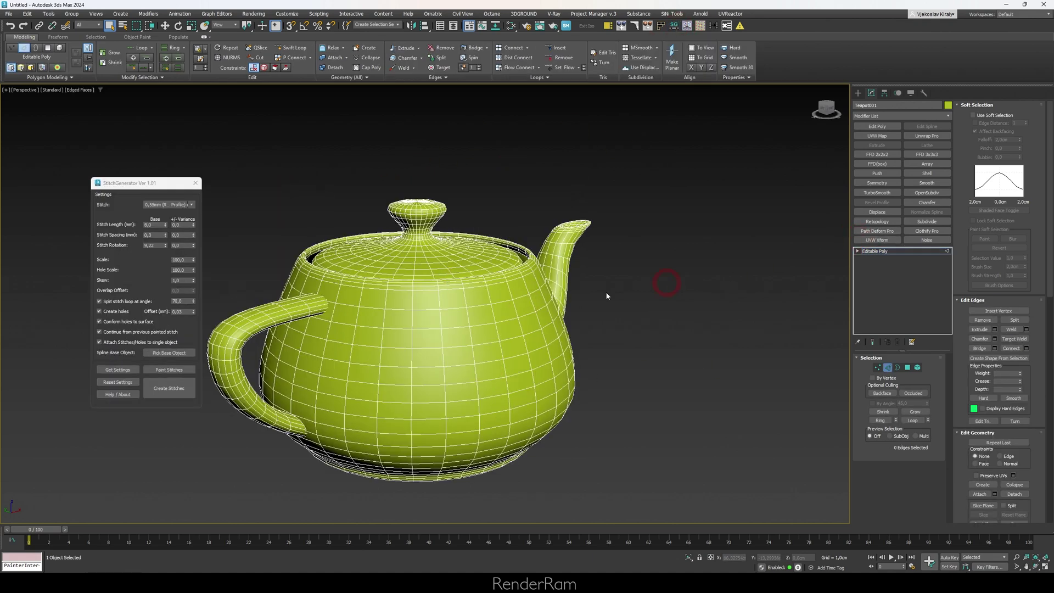
scroll(433, 356, up, 2)
double_click(453, 343)
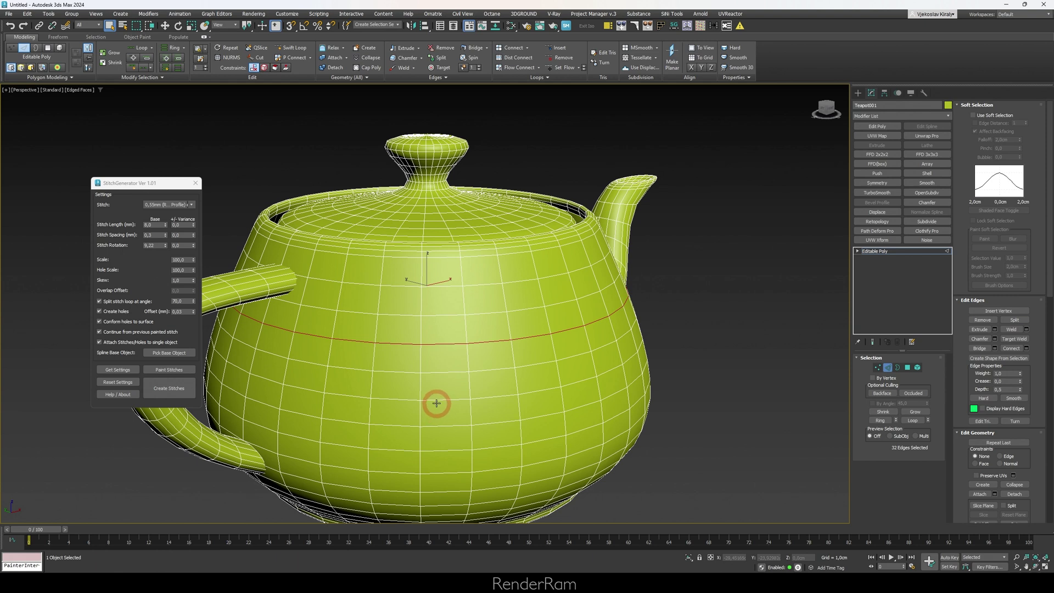
ctrl+double_click(433, 398)
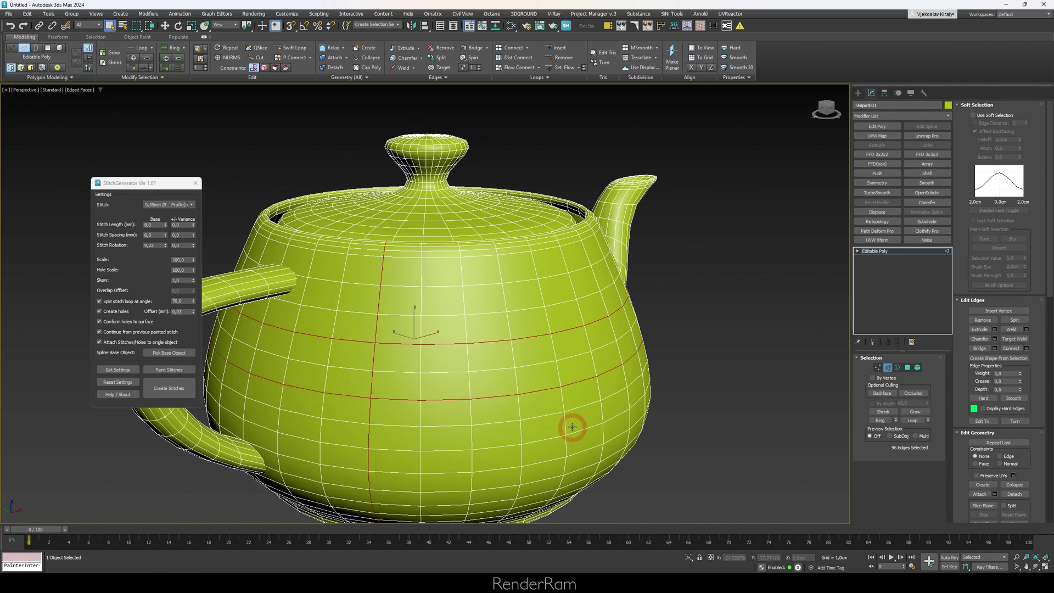
click(170, 388)
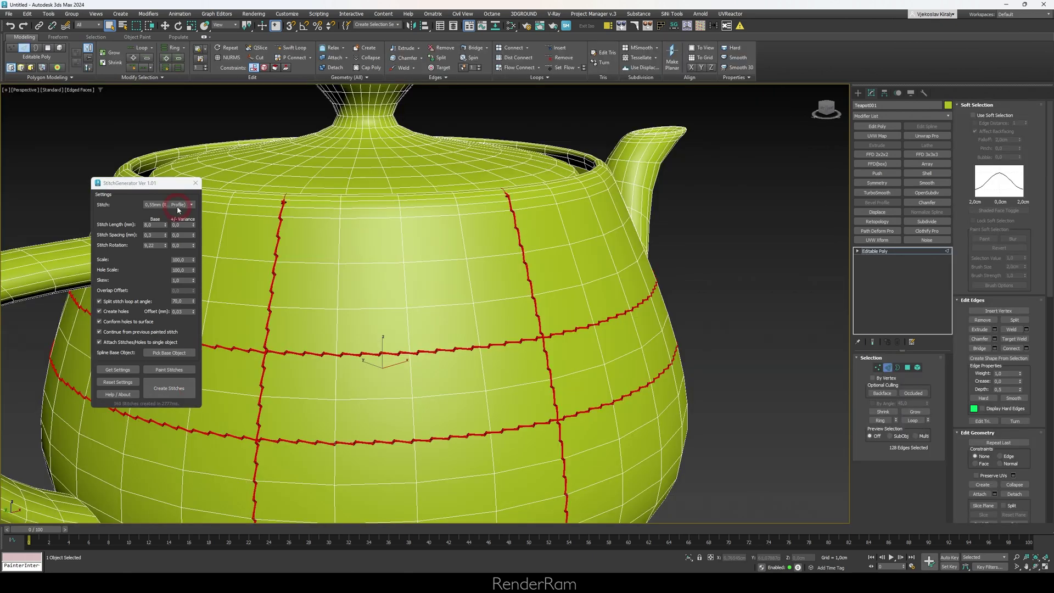
Switch to the 1,2mm Flat Profile stitch and stitch two vertical edge loops
click(169, 204)
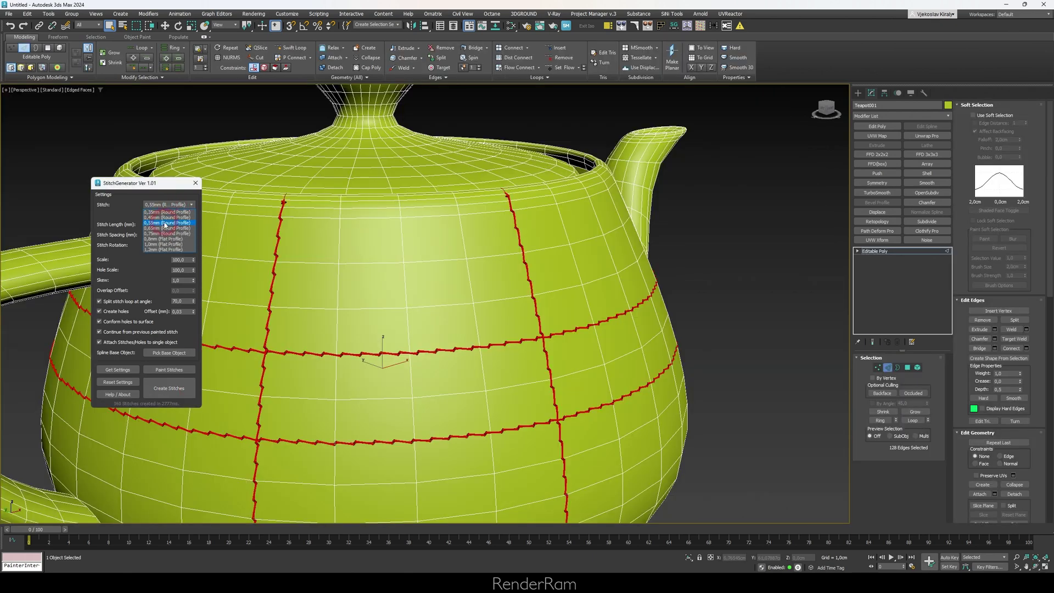
click(161, 252)
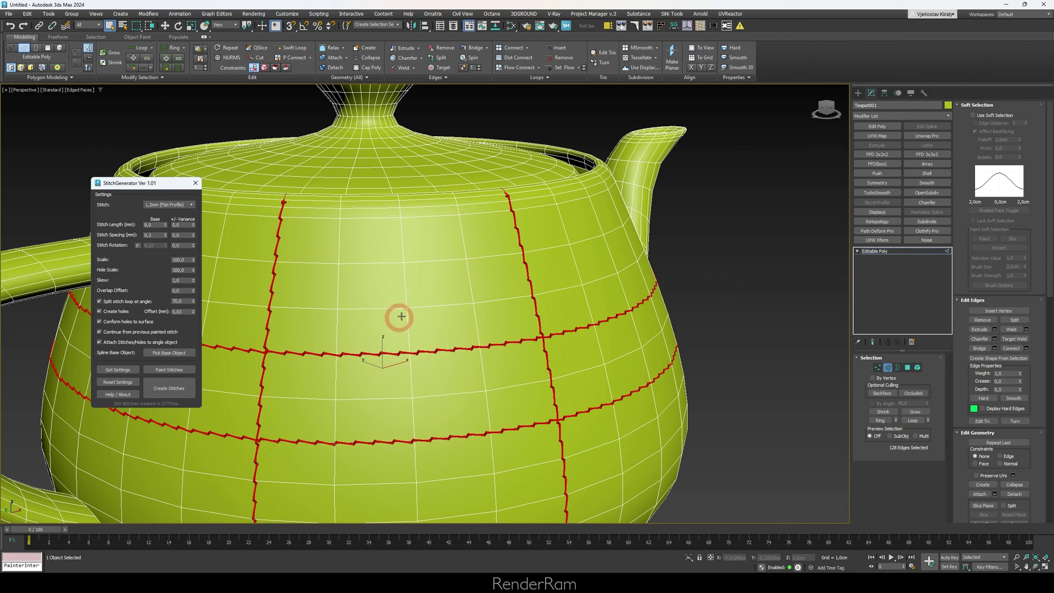
double_click(405, 271)
ctrl+double_click(463, 270)
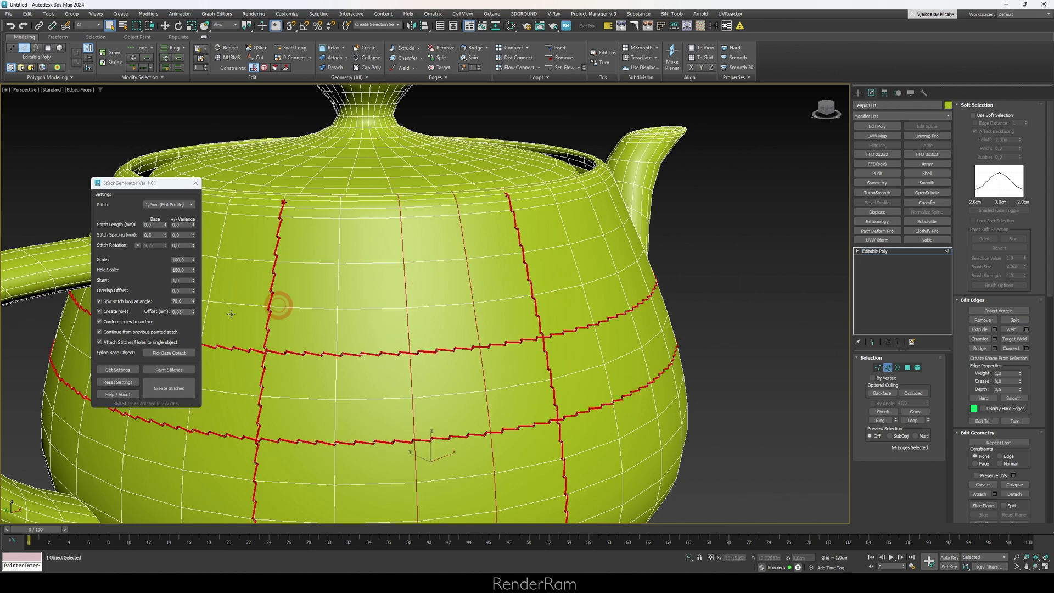
click(169, 388)
click(305, 435)
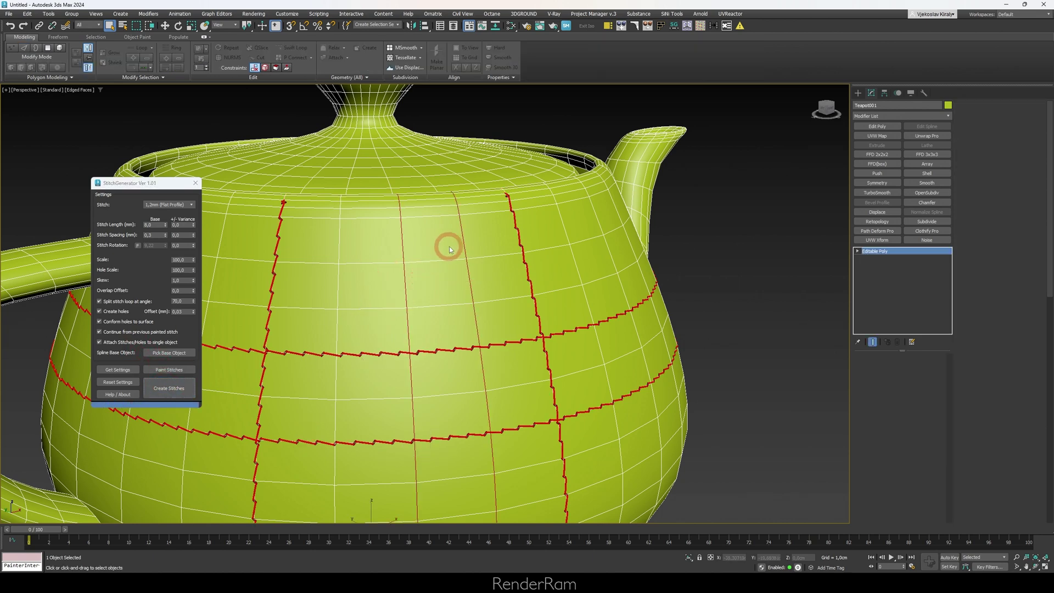
Zoom in and toggle edged-faces and wireframe display to inspect the stitches
scroll(446, 334, up, 3)
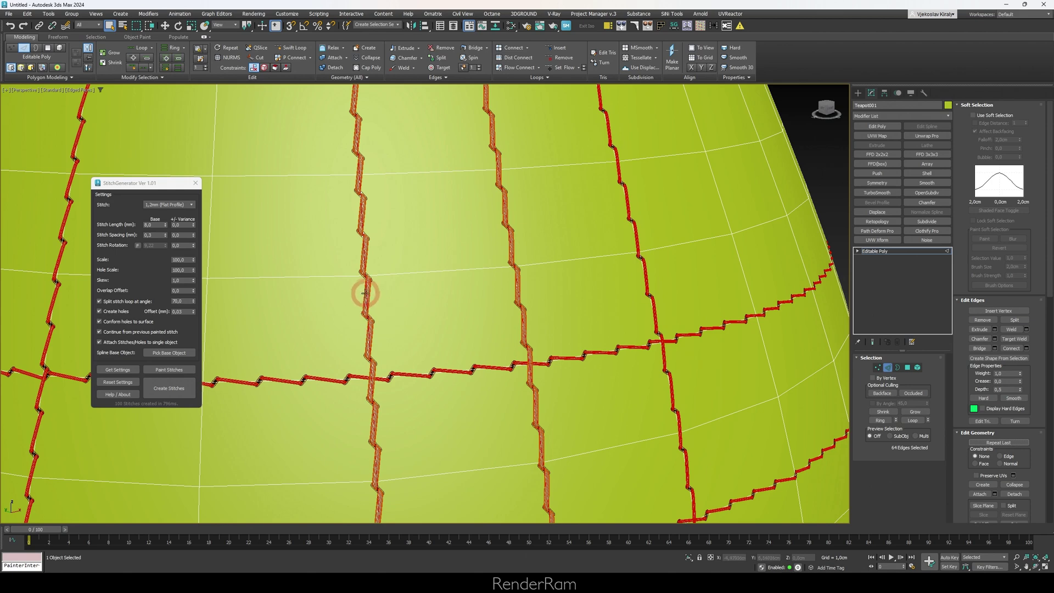
scroll(367, 296, up, 3)
key(F4)
scroll(409, 240, up, 1)
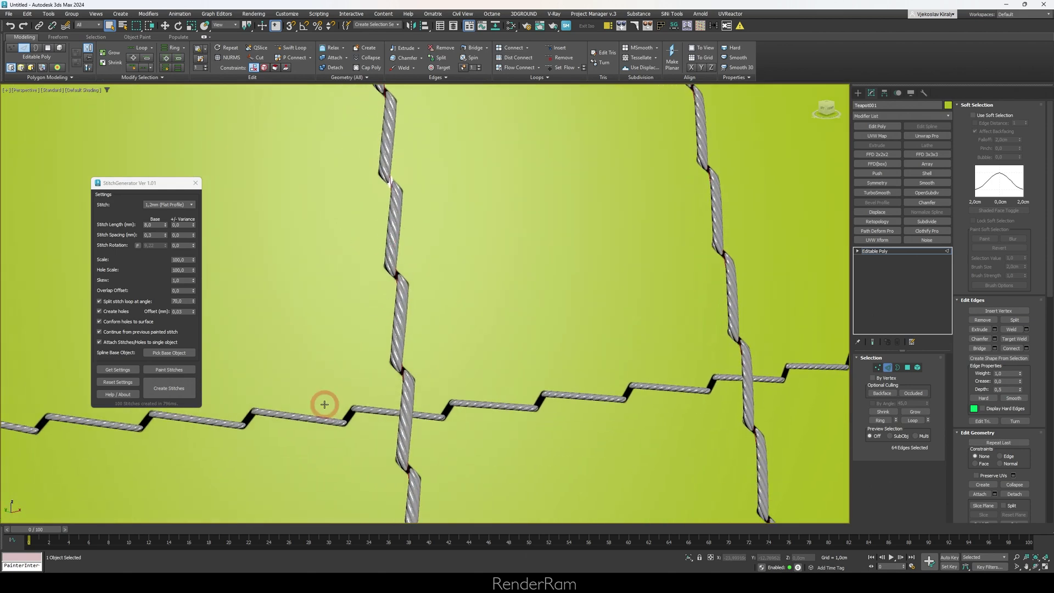
scroll(372, 407, up, 3)
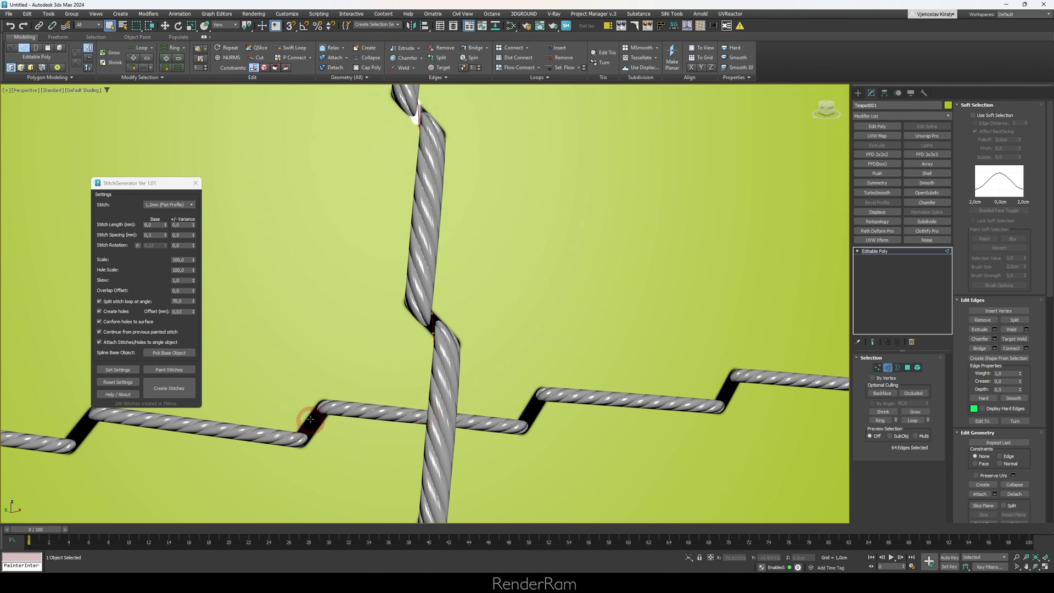
key(F3)
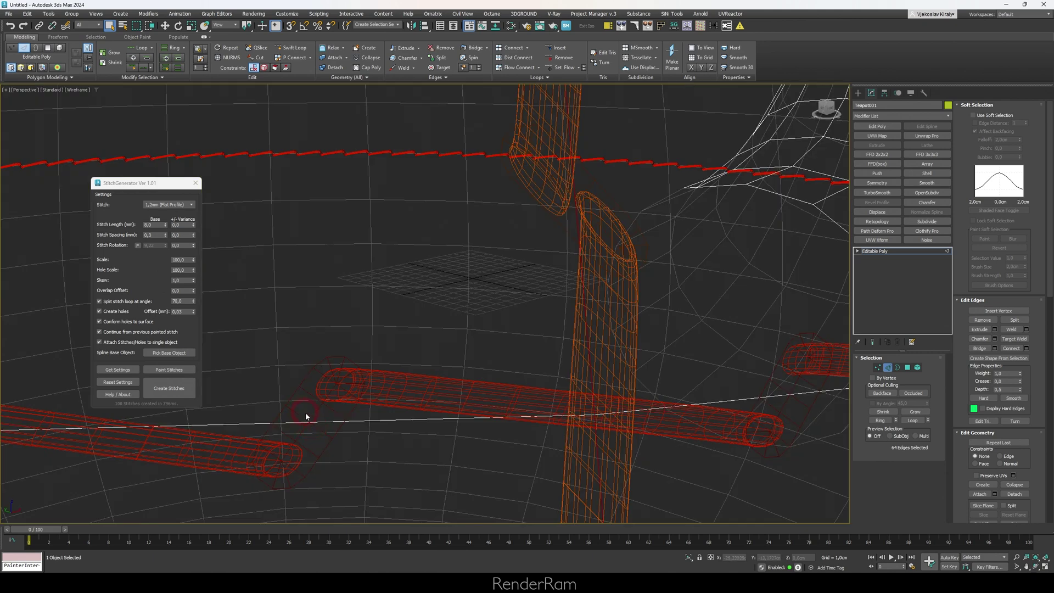
key(F3)
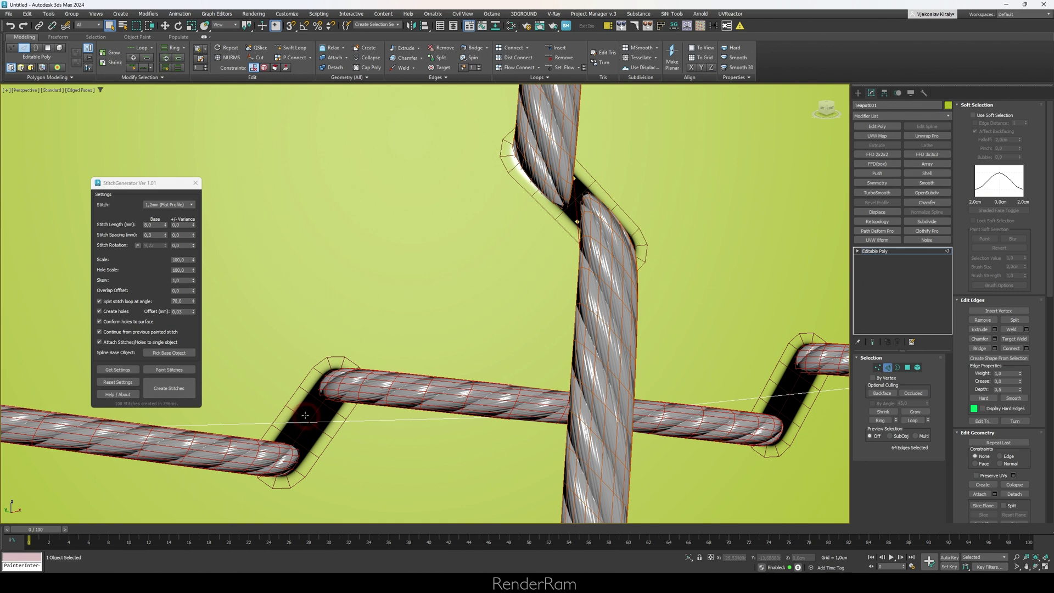
scroll(305, 416, down, 10)
key(F4)
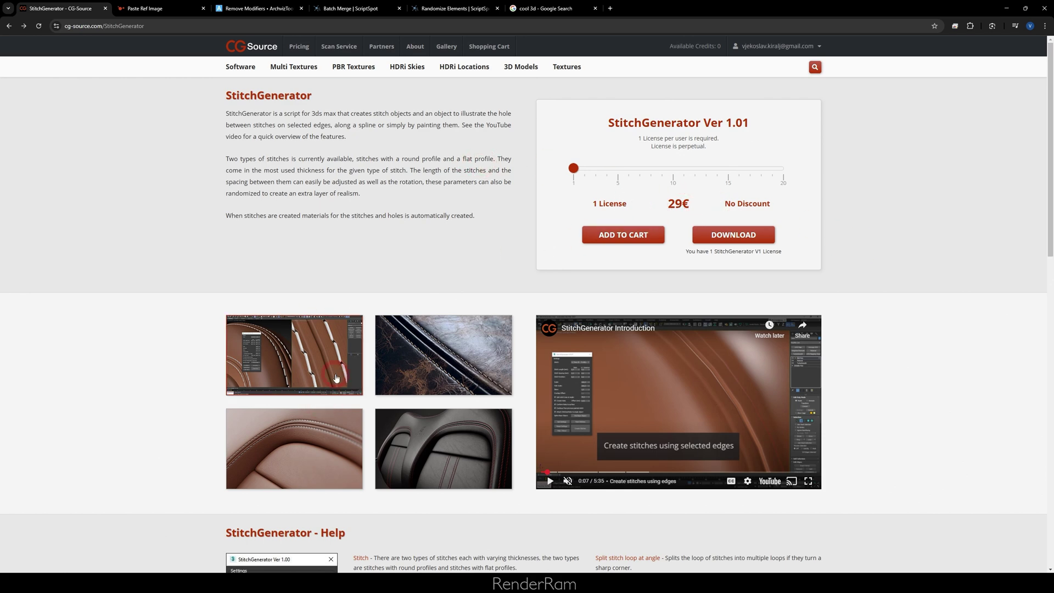
View the stitched-leather gallery images full-size through to the last one
click(436, 357)
key(Right)
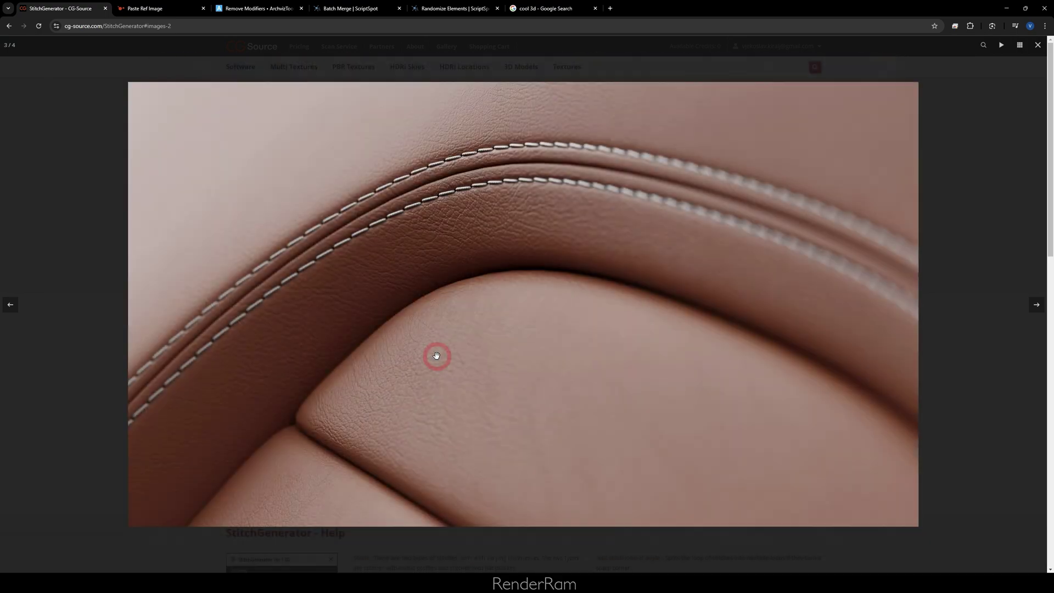
key(Right)
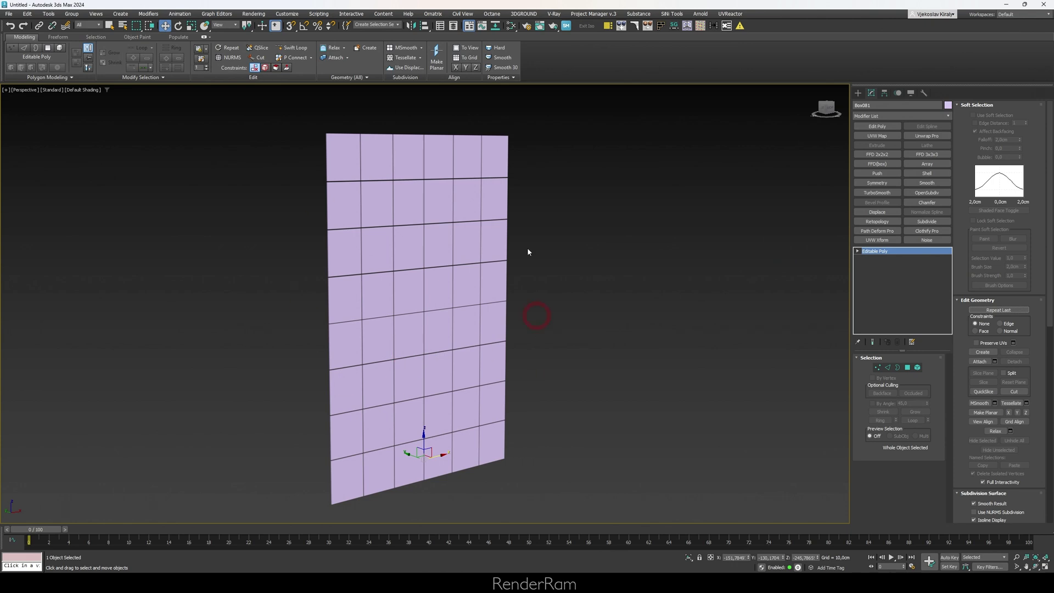
Add a Randomize Elements modifier to the gridded plane via the Modifier List search 'ran'
mouse_move(431, 334)
alt+middle_down()
mouse_move(360, 301)
mouse_move(369, 337)
mouse_move(364, 329)
mouse_move(455, 311)
mouse_move(428, 322)
alt+middle_up()
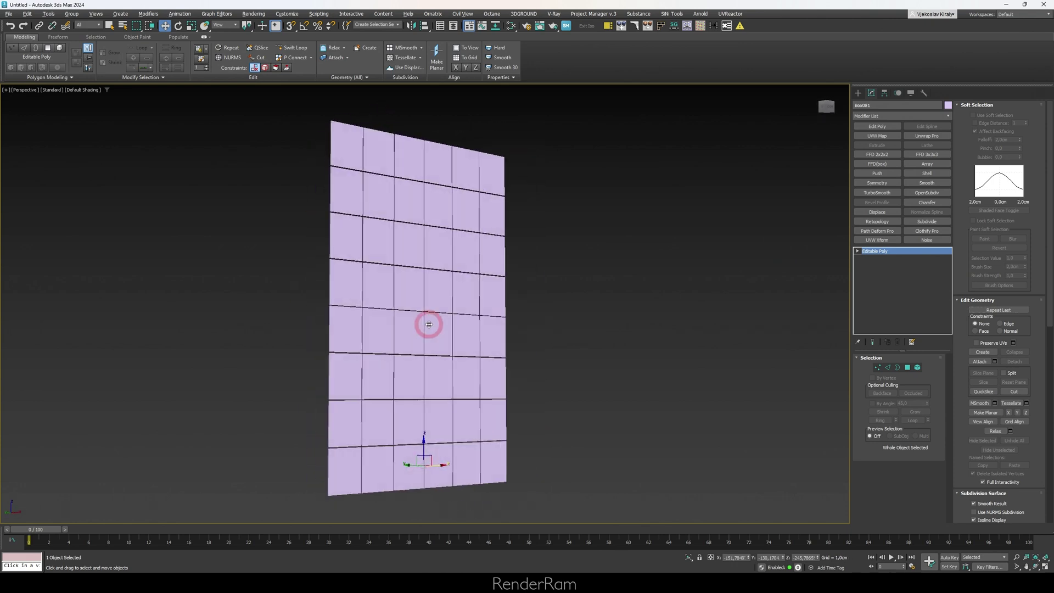
click(914, 116)
text(ran)
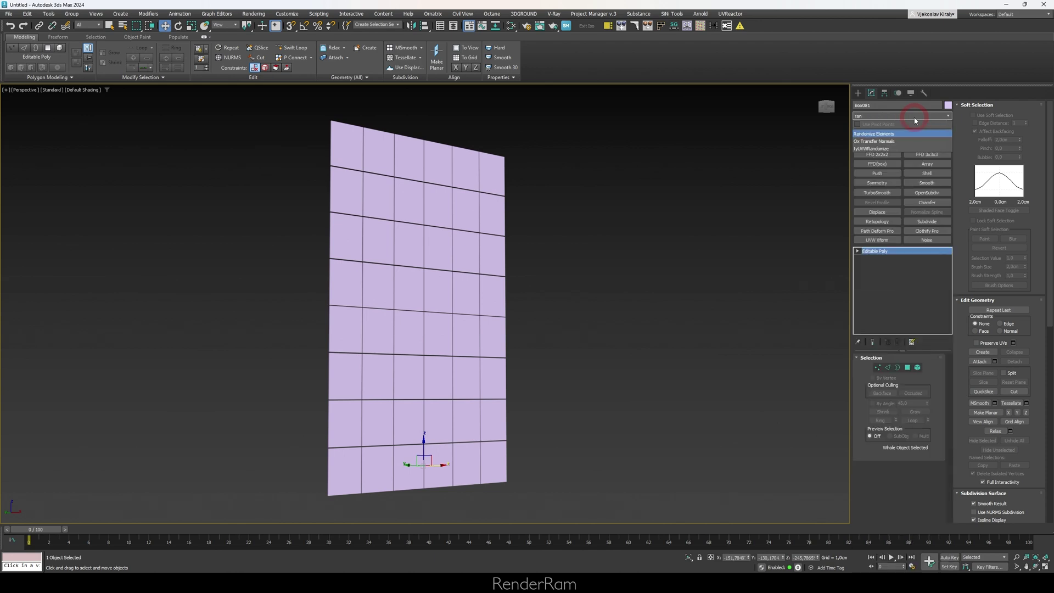
key(Return)
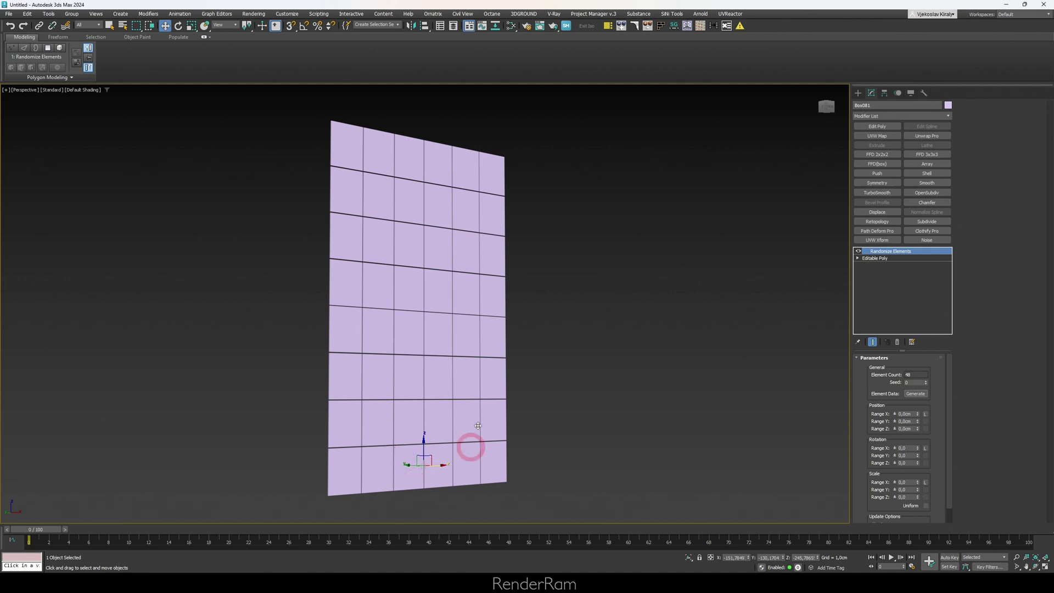
Adjust the Position and Rotation range spinners, reset them to zero, then preview random Scale
drag(867, 424, 917, 472)
right_click(904, 417)
right_click(850, 425)
click(900, 464)
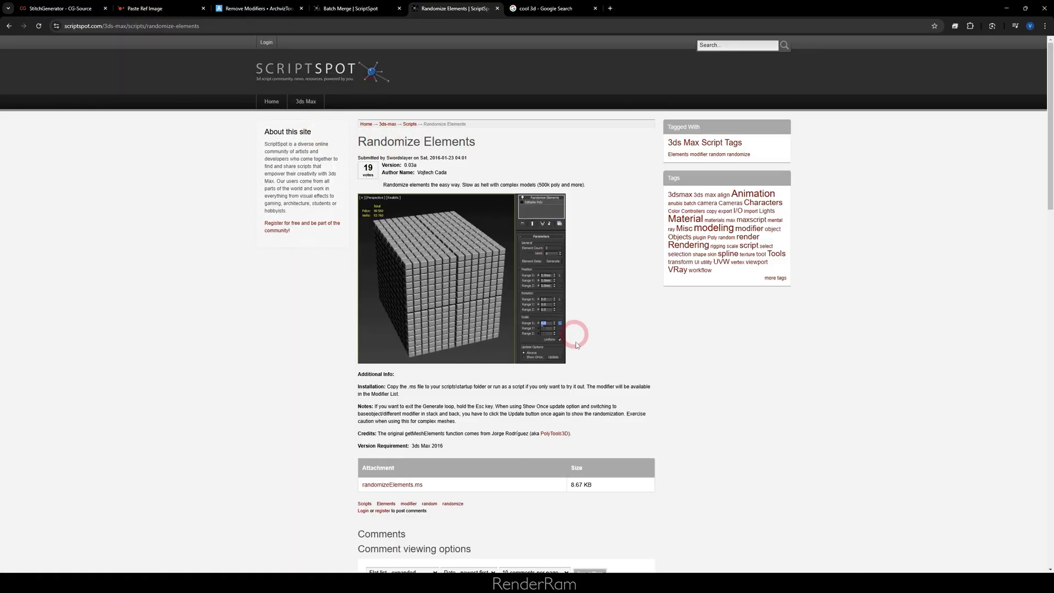
Scroll the Randomize Elements page down to its download attachment and comments
scroll(471, 426, down, 2)
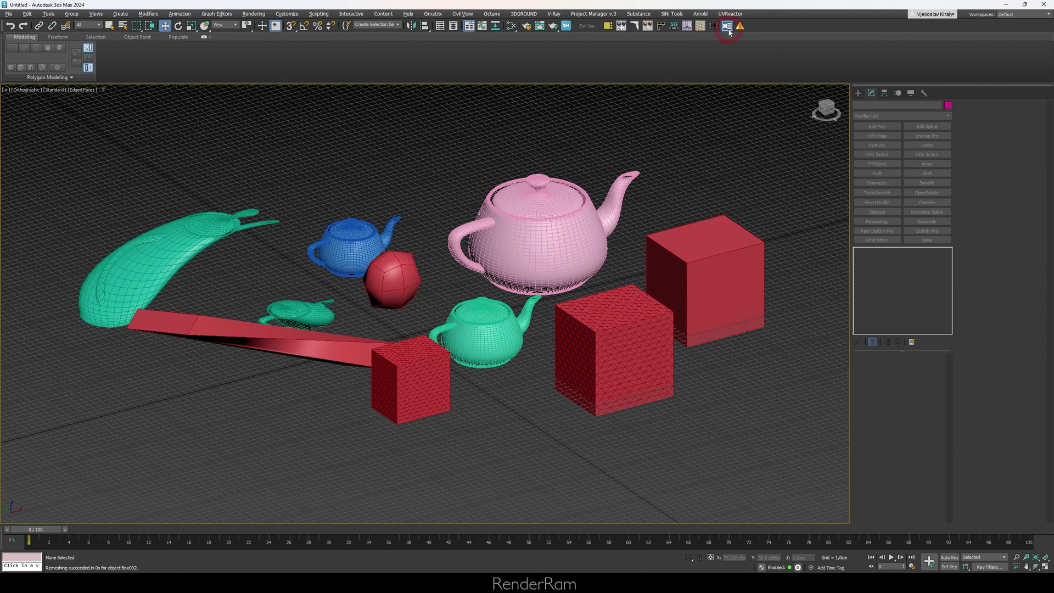
Launch Remove Modifiers, collect Twist, TurboSmooth, Push and Subdivide, and move the dialog lower left
click(728, 28)
click(503, 337)
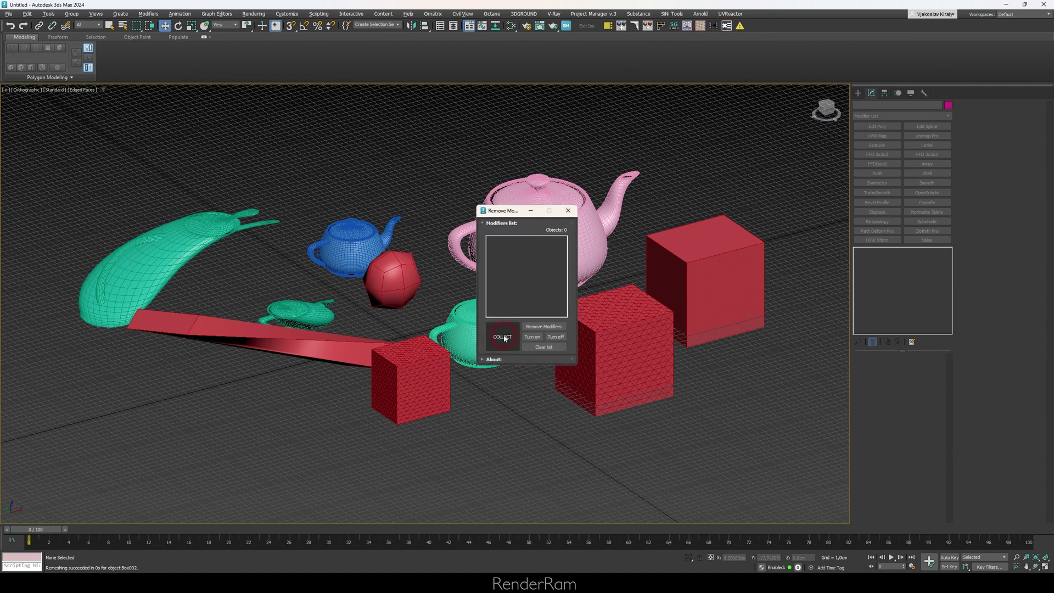
click(514, 256)
drag(514, 212, 84, 335)
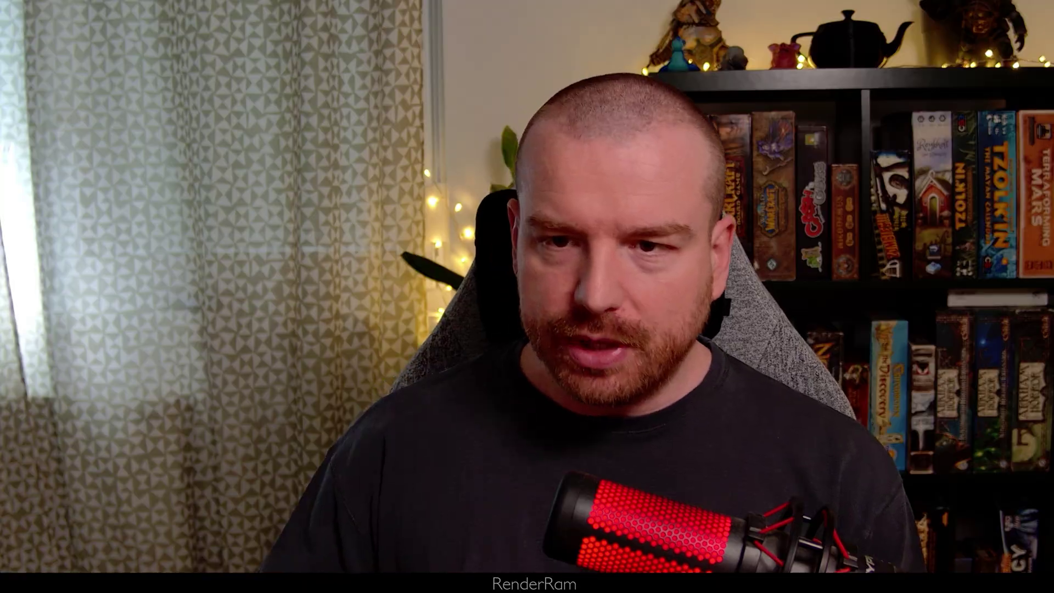
click(125, 462)
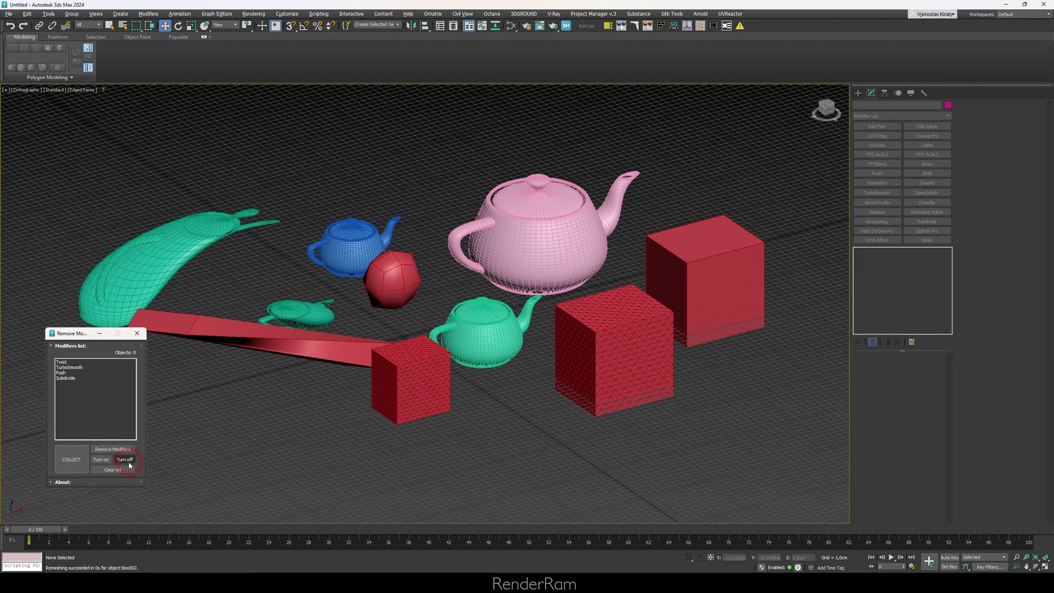
Select objects by Subdivide, TurboSmooth, Twist and Push, ending on the four TurboSmooth objects
click(66, 380)
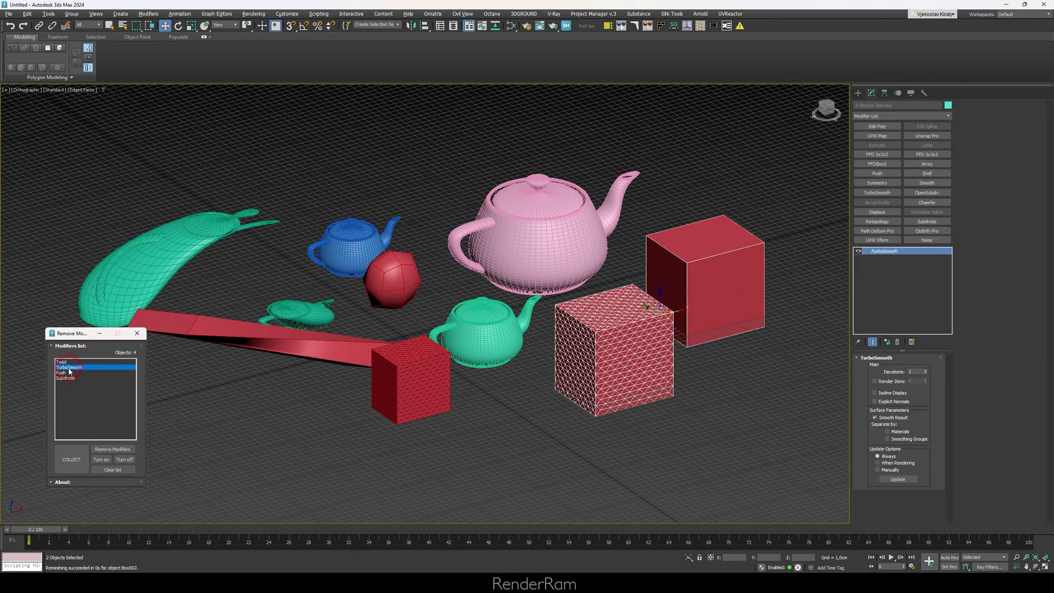
click(69, 378)
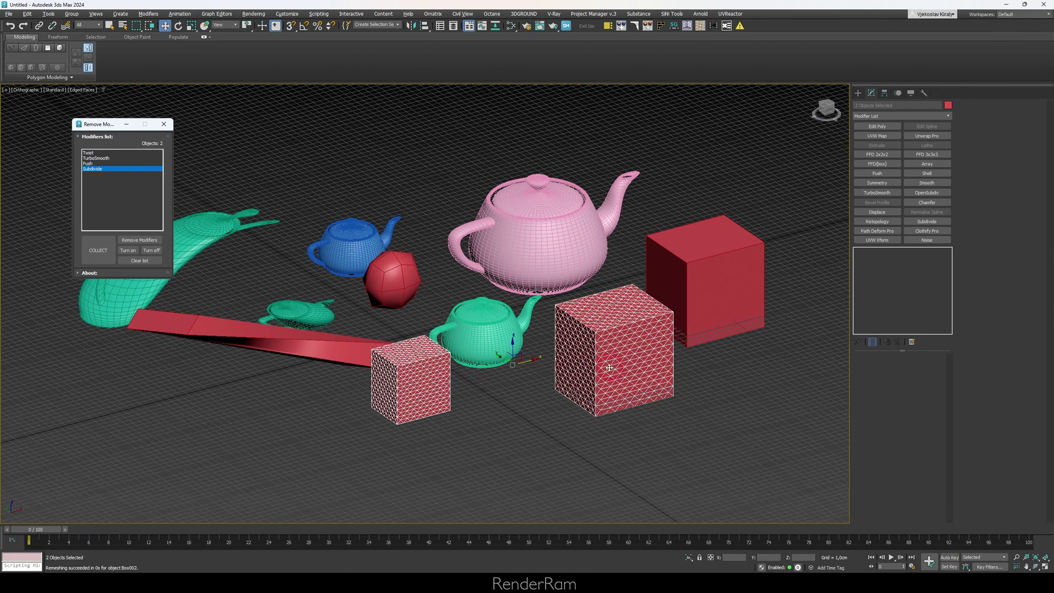
click(101, 158)
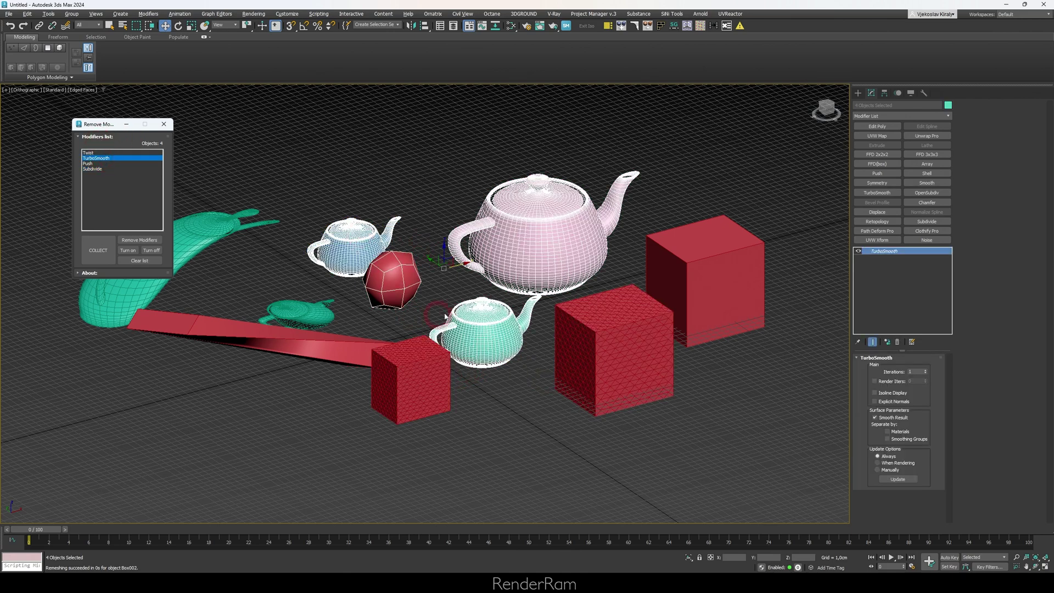
click(100, 153)
click(98, 163)
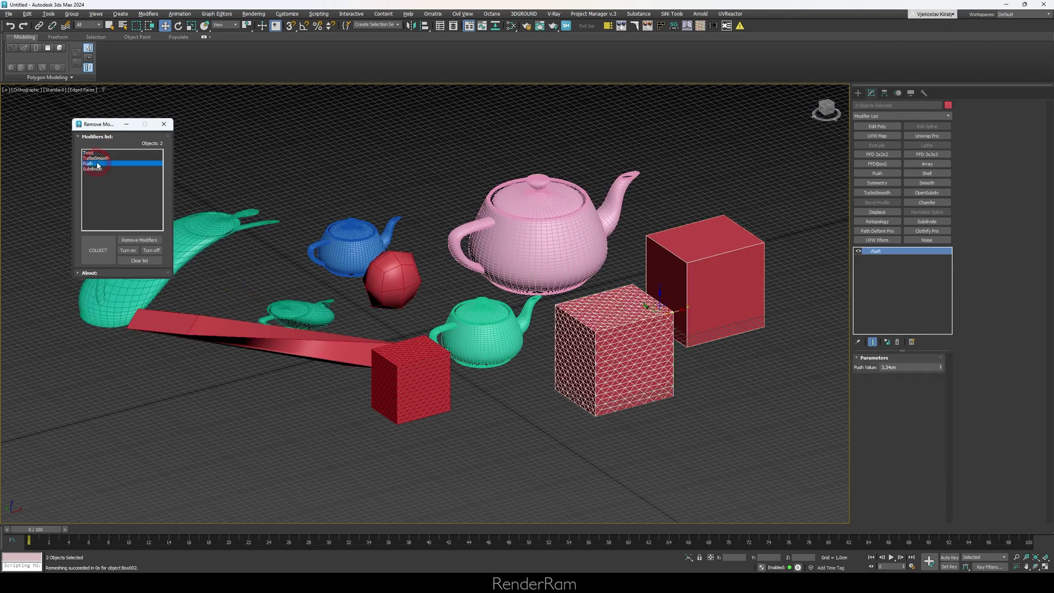
click(99, 158)
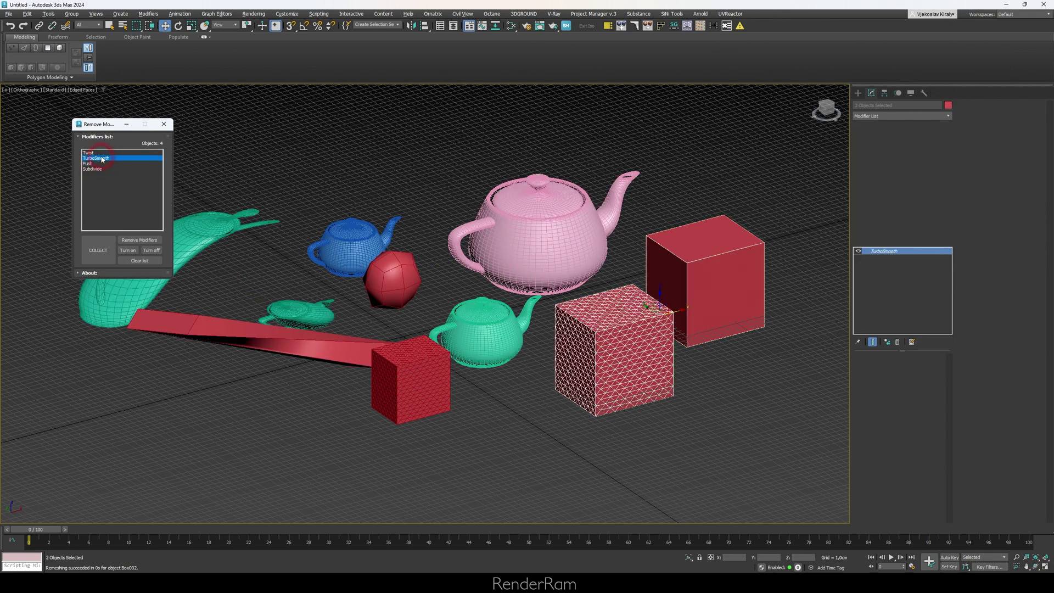
Toggle TurboSmooth off and back on, then remove it from the four objects
click(152, 252)
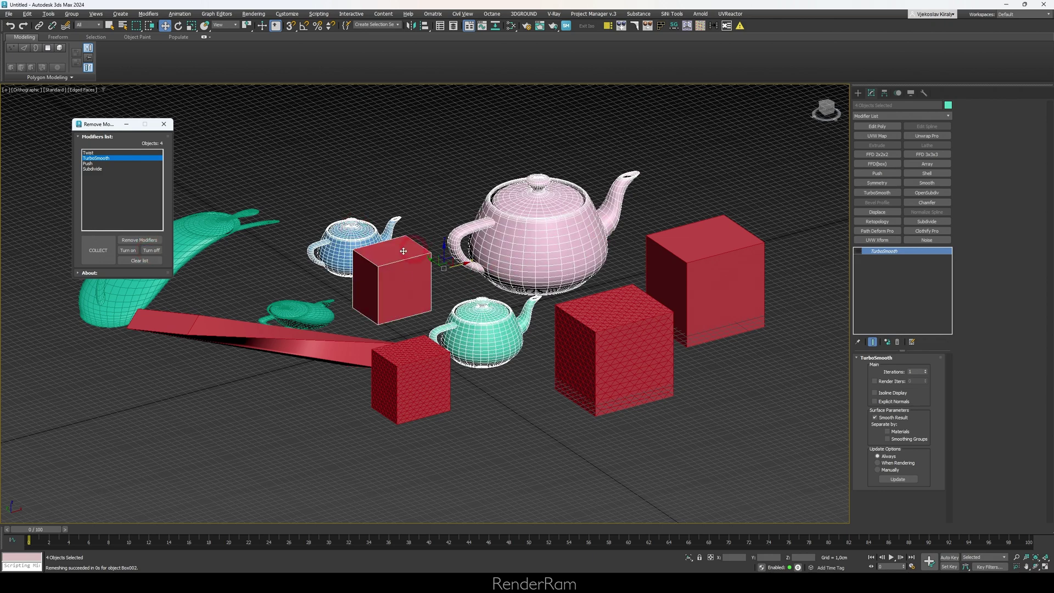
key(ctrl+z)
click(144, 240)
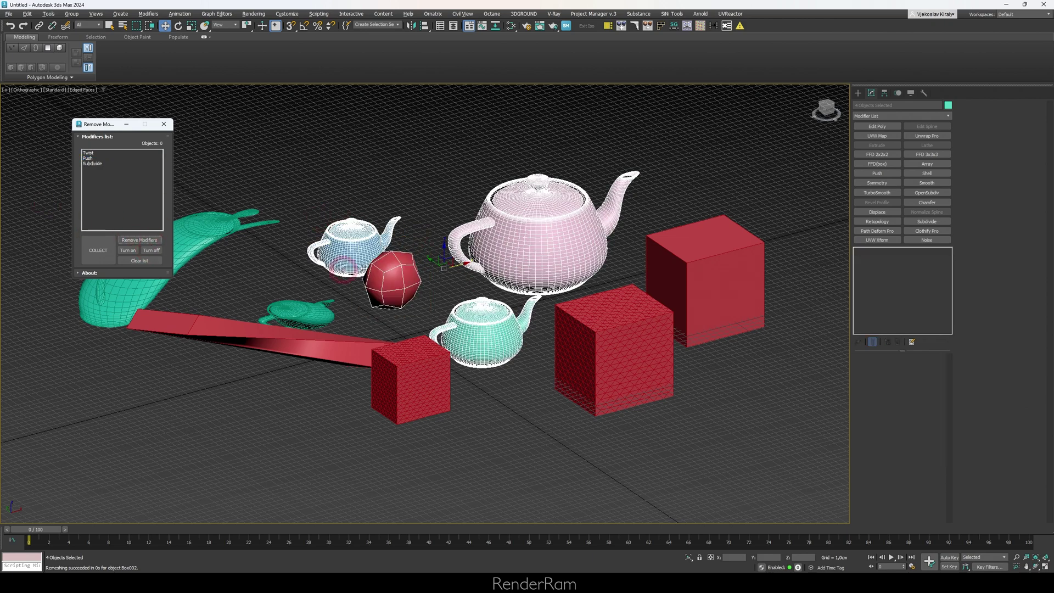
Select the small and pink teapots, then remove Subdivide from the two boxes
click(384, 224)
click(351, 247)
click(524, 233)
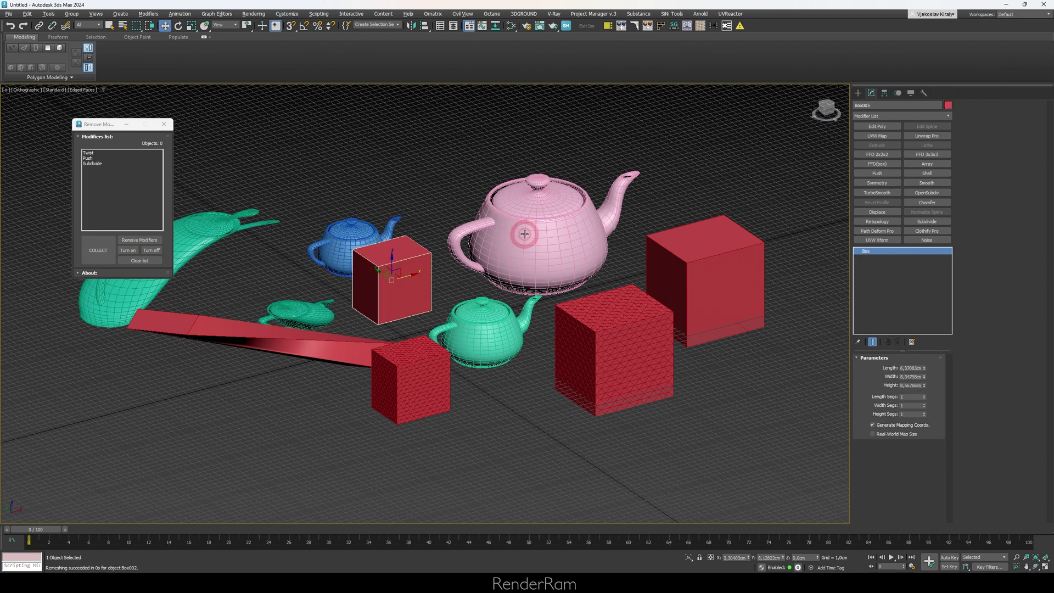
click(94, 163)
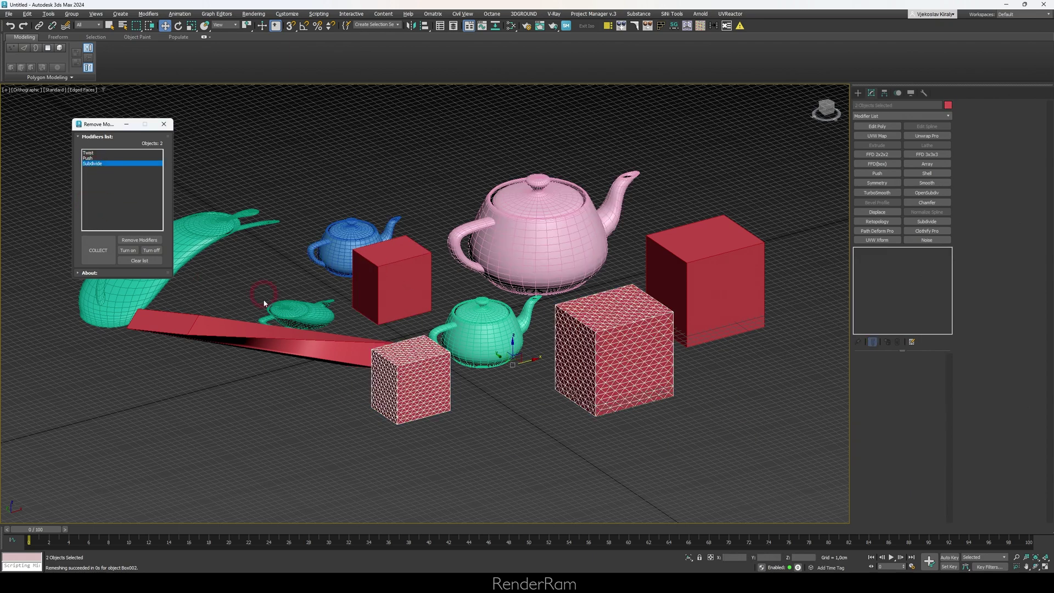
click(139, 242)
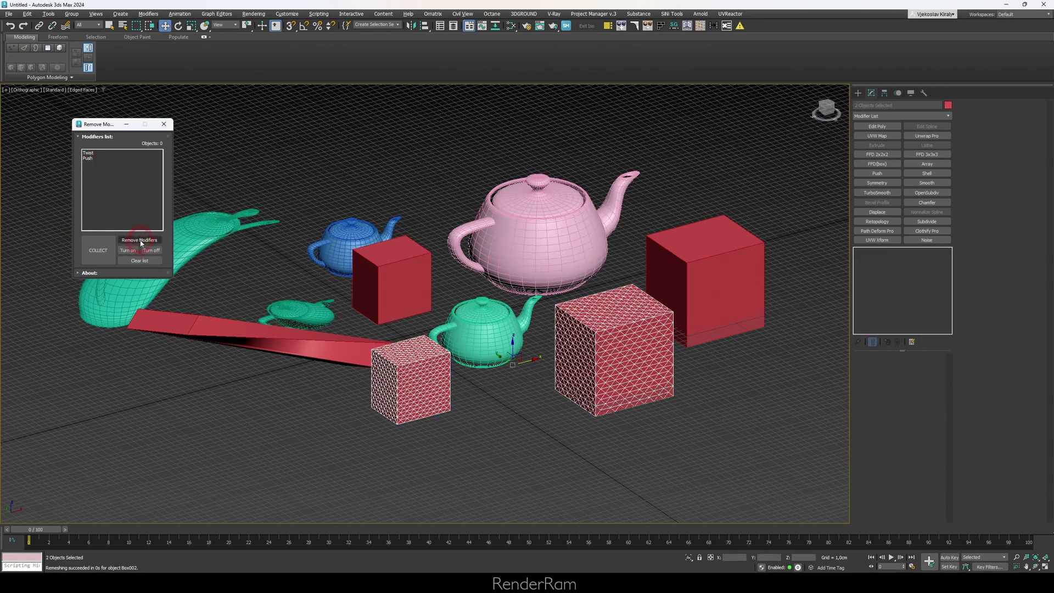
Select the twisted teal teapot, all three Twist objects, then the flat teal teapot
click(72, 169)
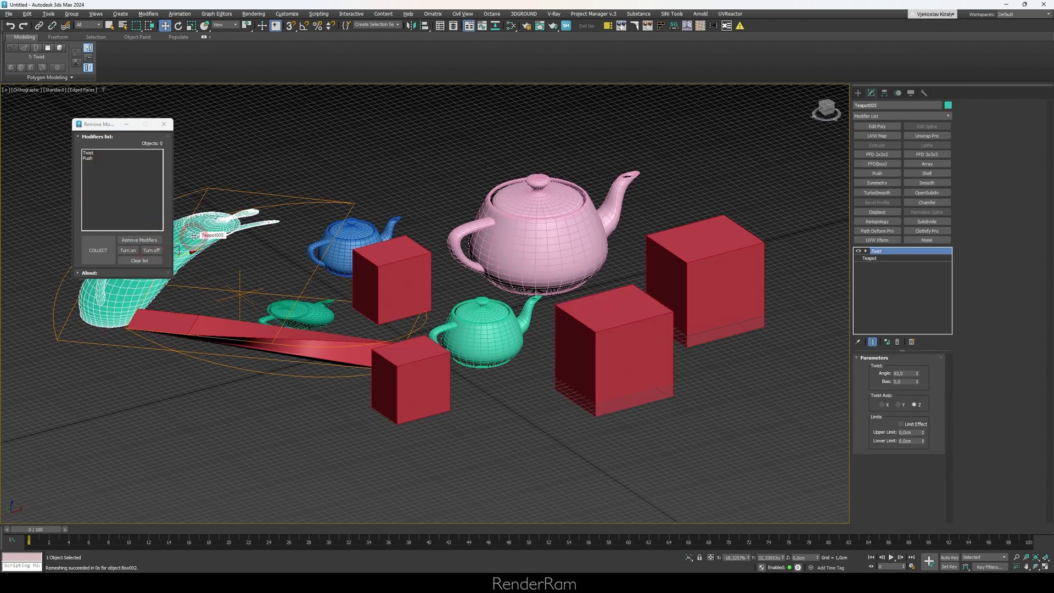
click(91, 152)
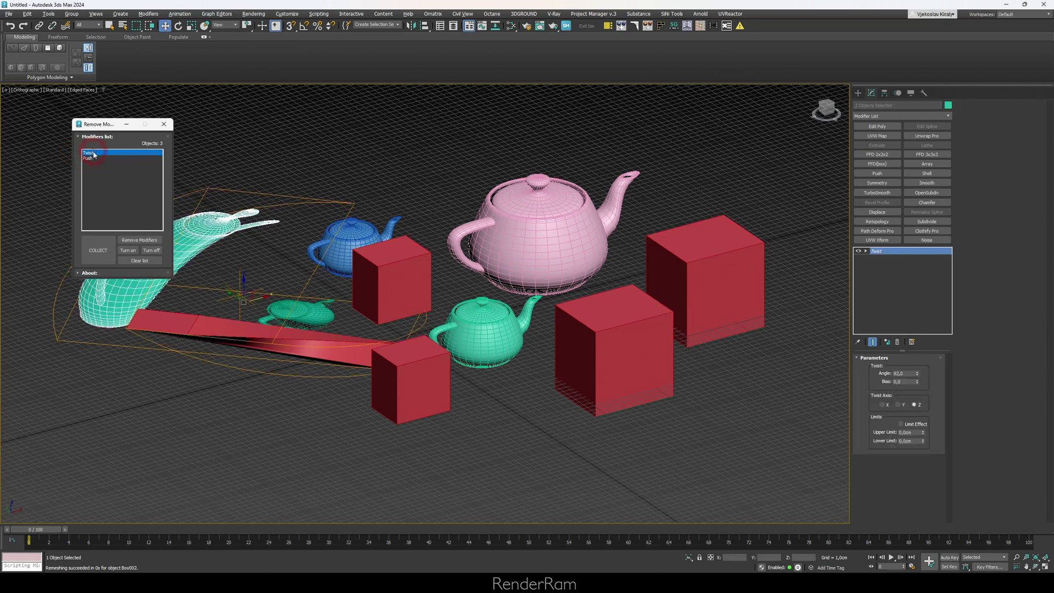
ctrl+click(243, 315)
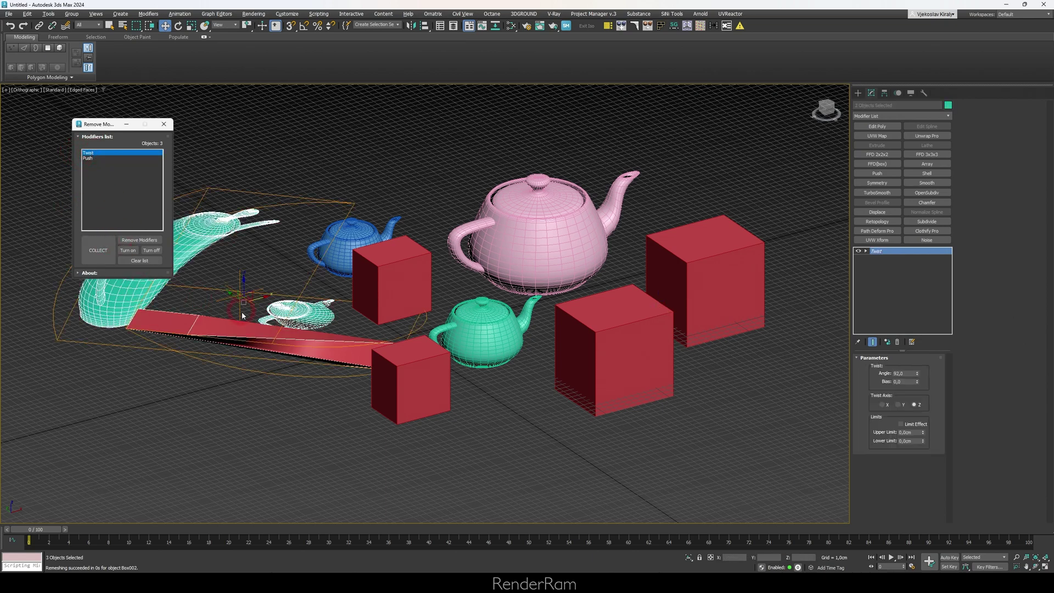